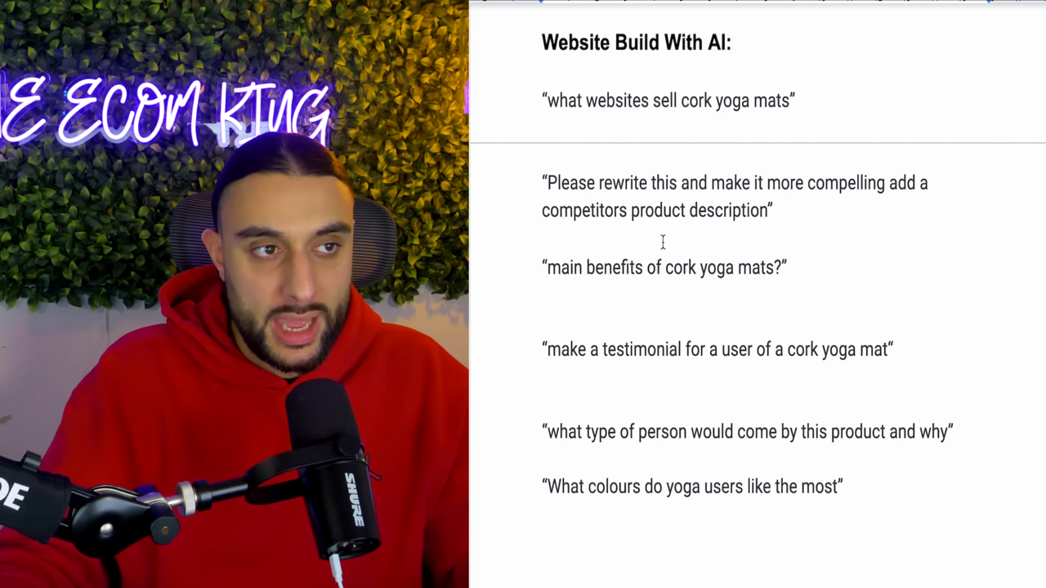
- Read through the "Website Build With AI" prompts in the document, including the yoga mat research prompts above them
scroll(663, 242, up, 2)
scroll(660, 257, down, 2)
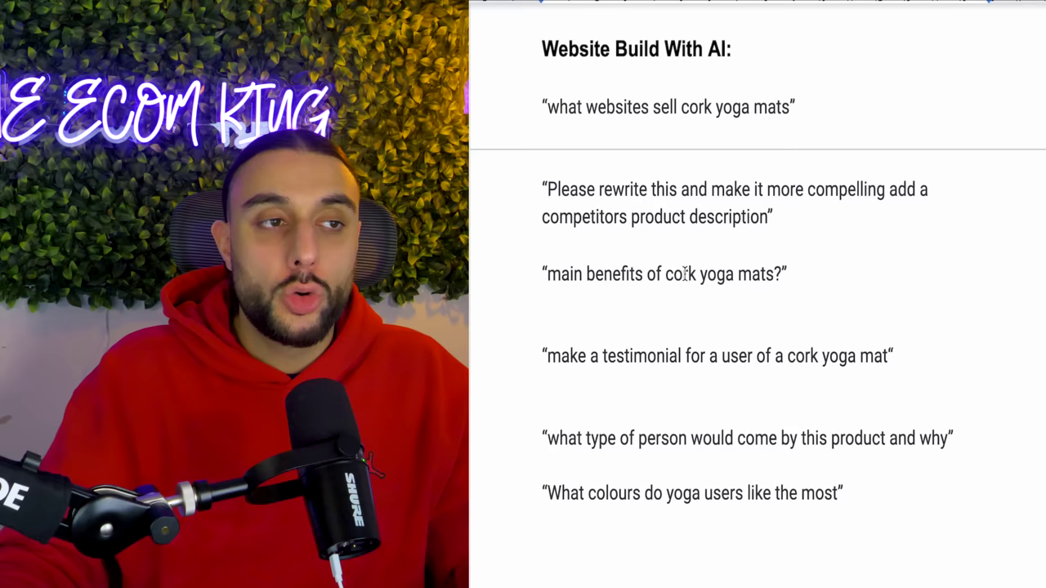
scroll(685, 275, up, 1)
scroll(694, 294, down, 1)
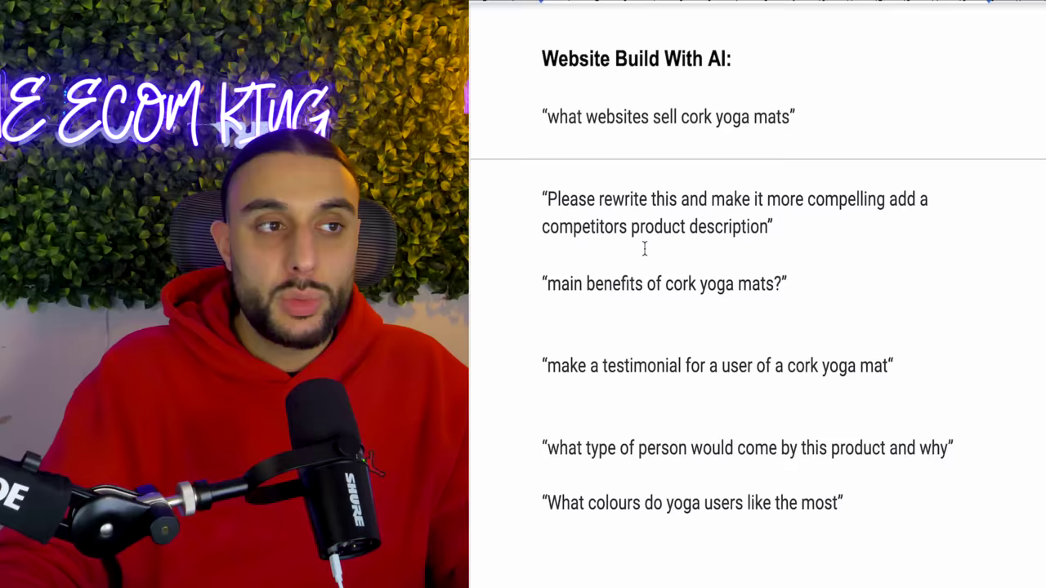
scroll(644, 249, up, 10)
scroll(700, 460, down, 15)
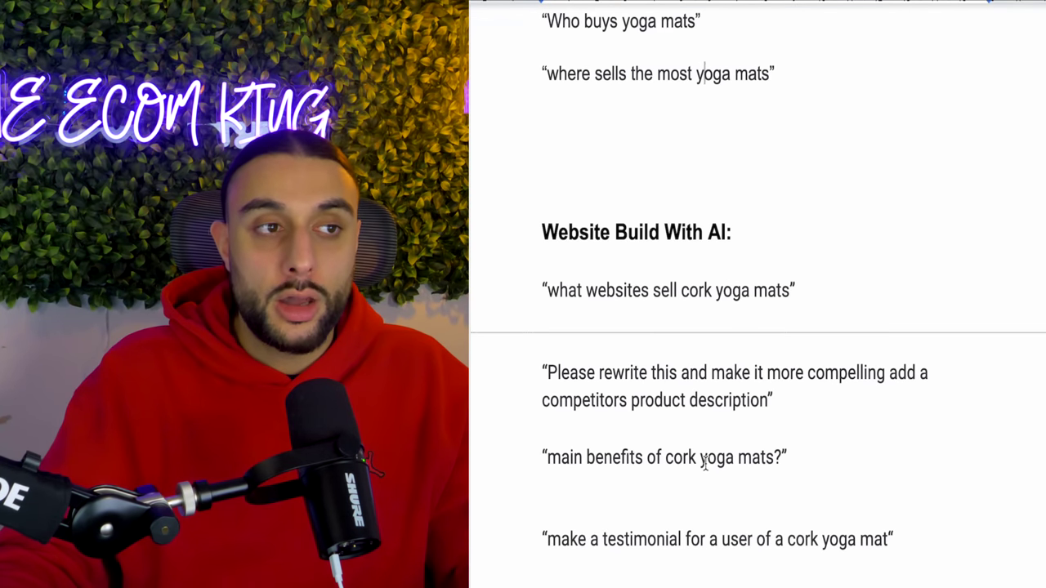
scroll(705, 465, down, 2)
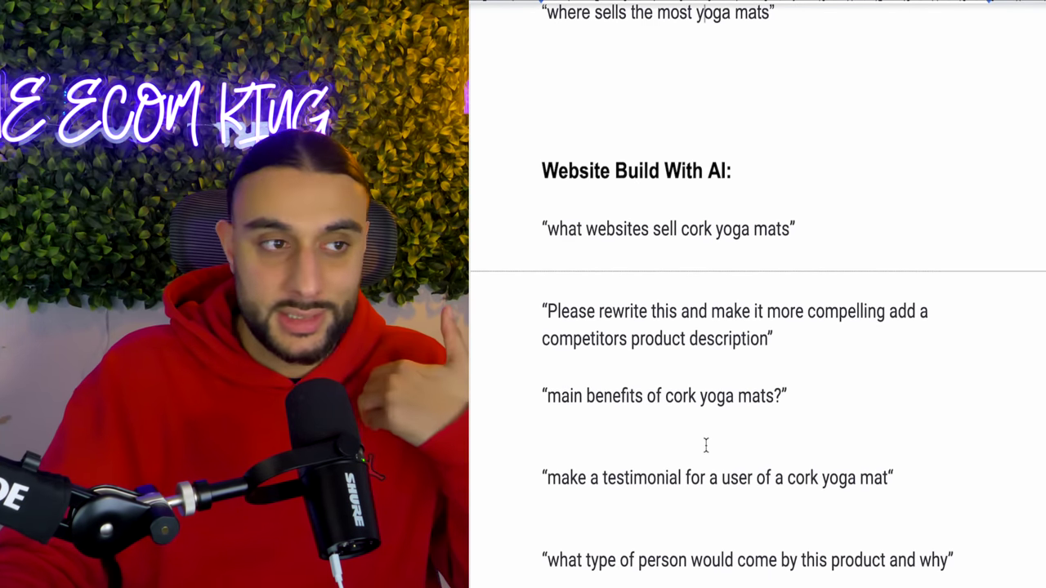
scroll(642, 177, down, 2)
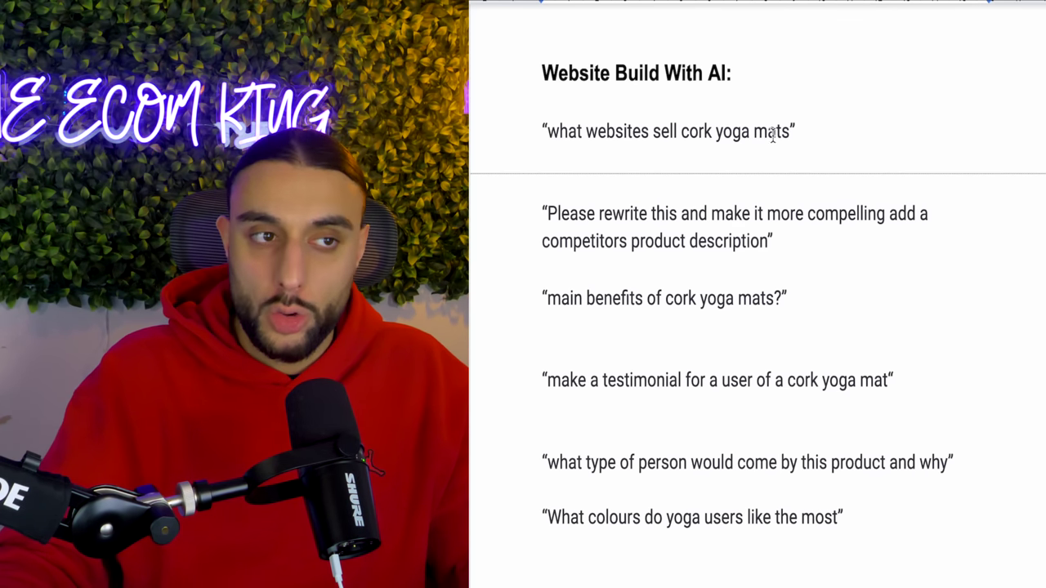
- Take the first website prompt from the document, ask ChatGPT "what websites sell cork yoga mats" and go over the listed sites
drag(793, 131, 548, 130)
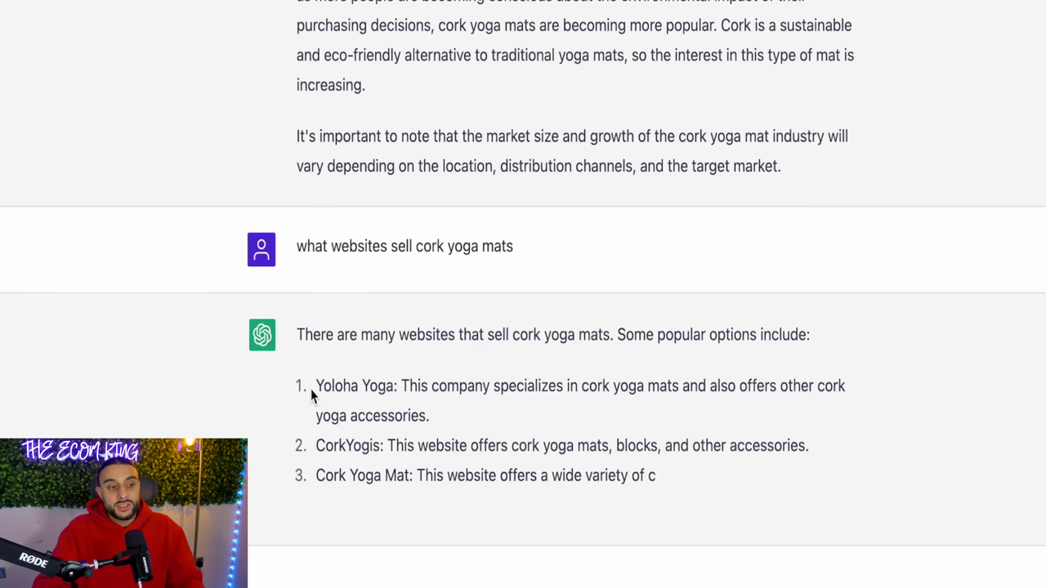
drag(317, 387, 829, 479)
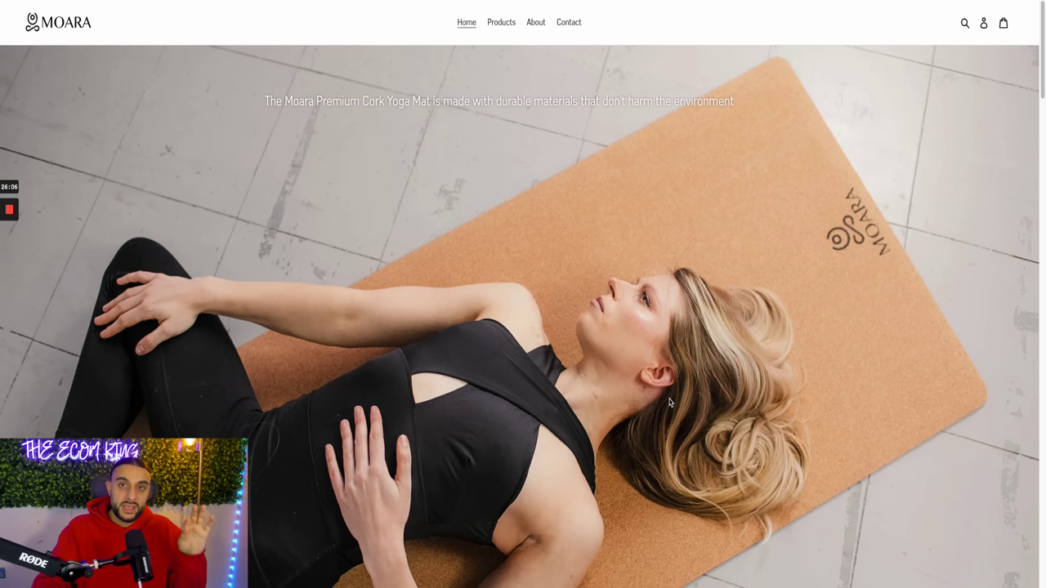
- Review the Moara store's home page down to the Premium Cork Yoga Mat product and its description
scroll(602, 406, down, 4)
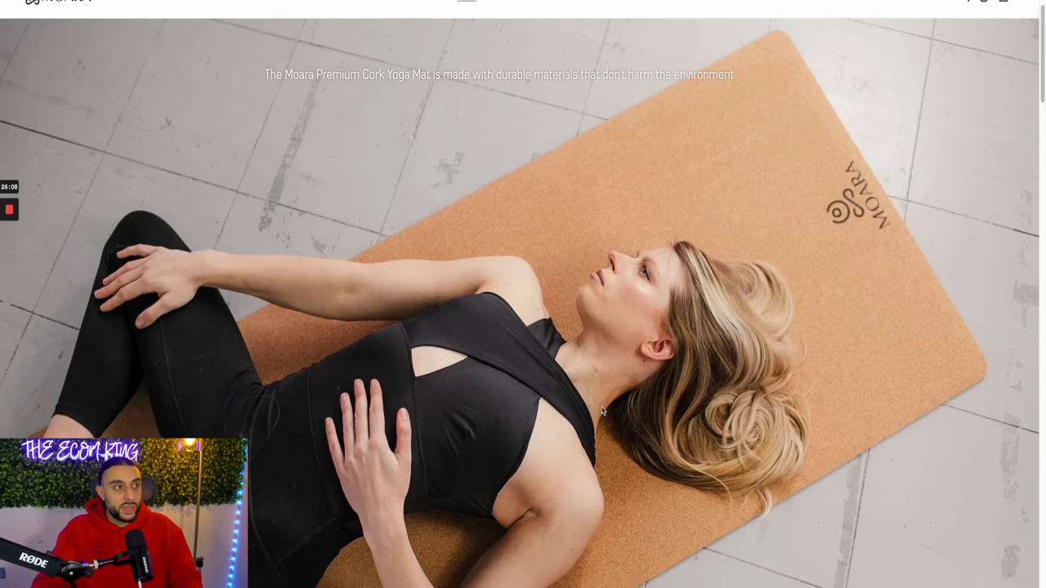
scroll(601, 409, up, 5)
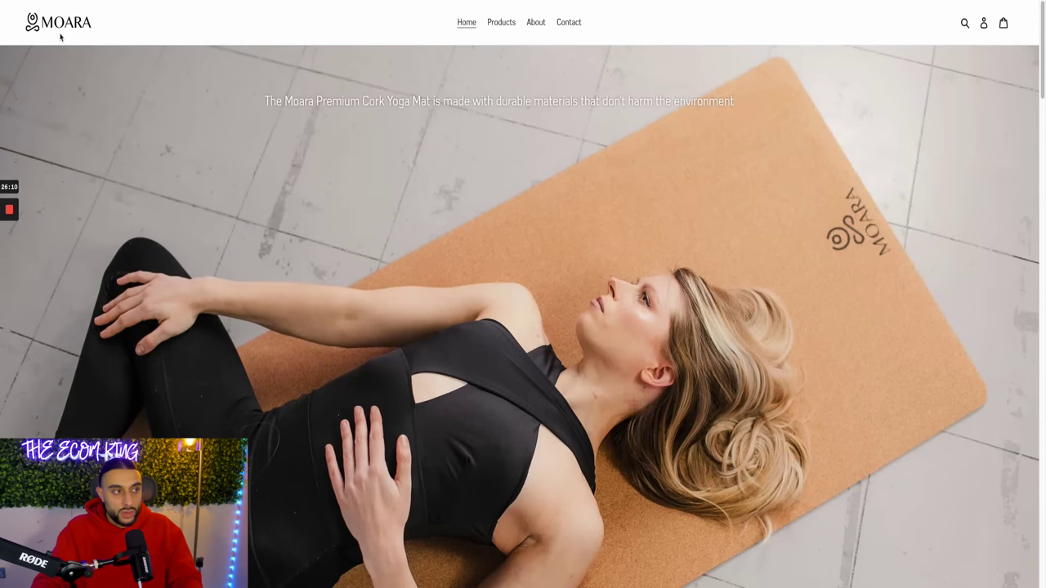
scroll(379, 293, down, 5)
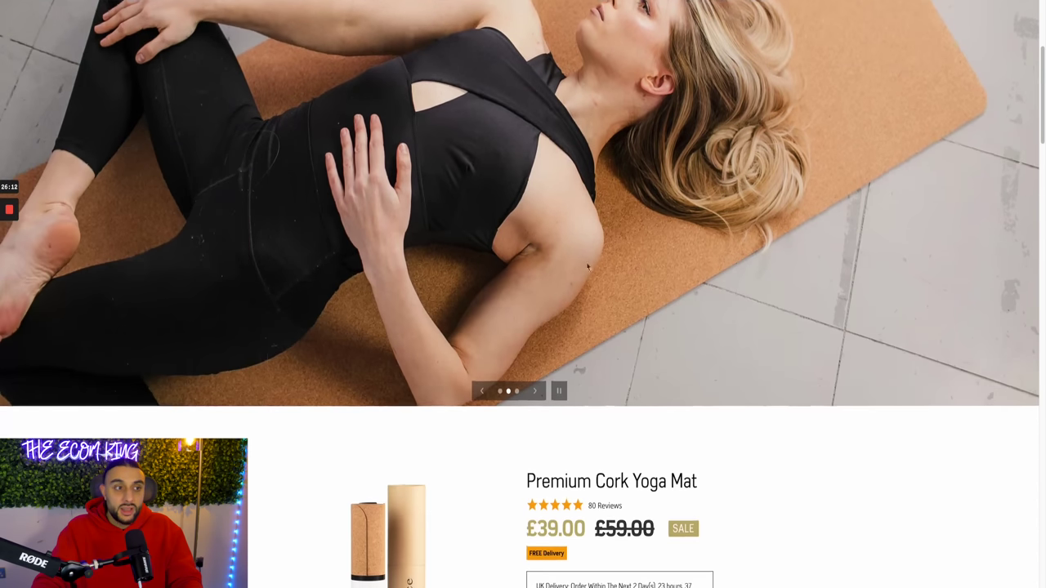
scroll(605, 348, down, 2)
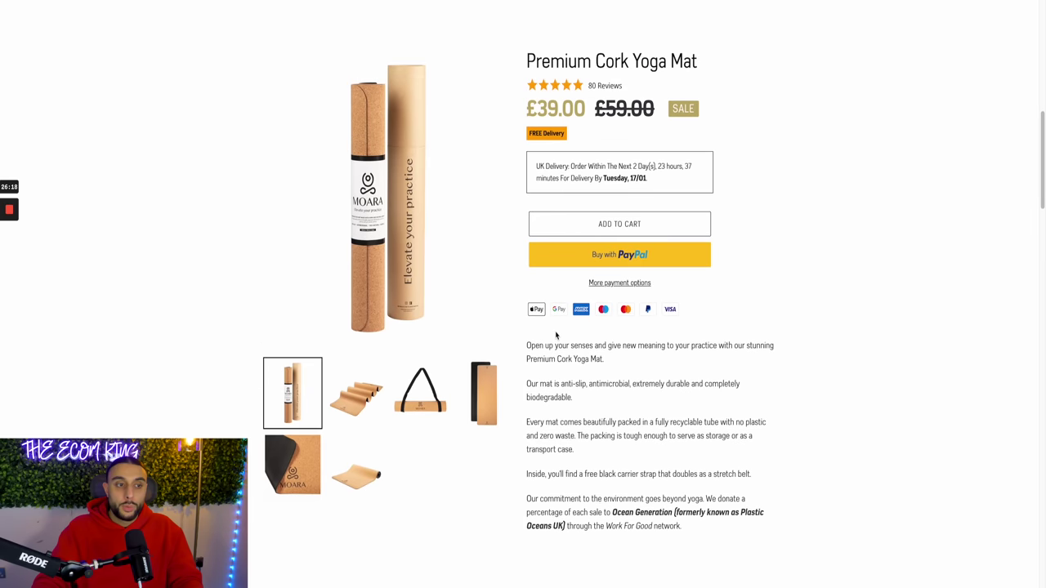
drag(564, 348, 712, 496)
click(712, 496)
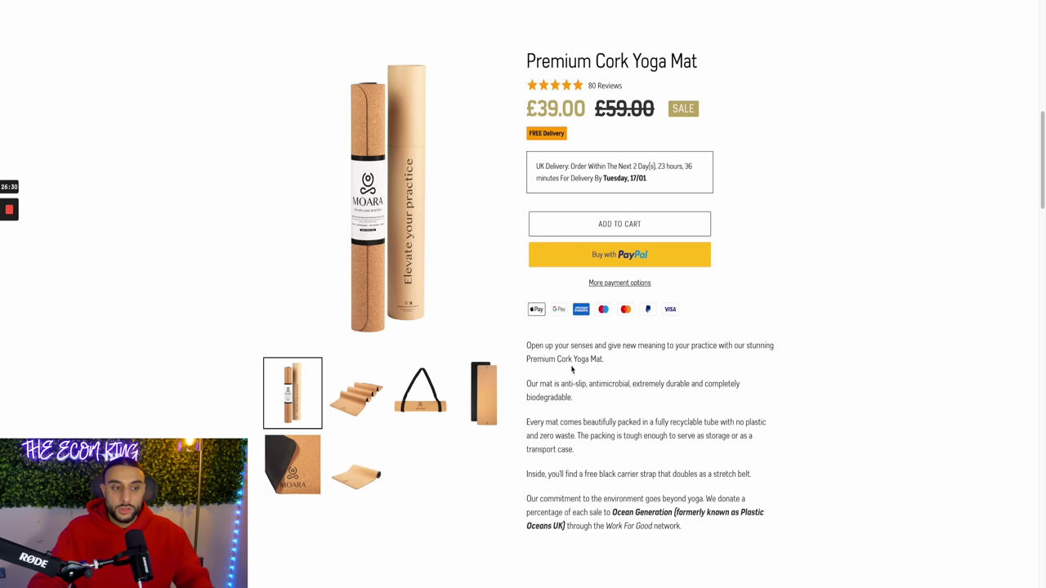
- Give ChatGPT the Premium Cork Yoga Mat description without its donation paragraph, prefixed "Please rewrite this and make it more compelling:"
drag(525, 347, 763, 485)
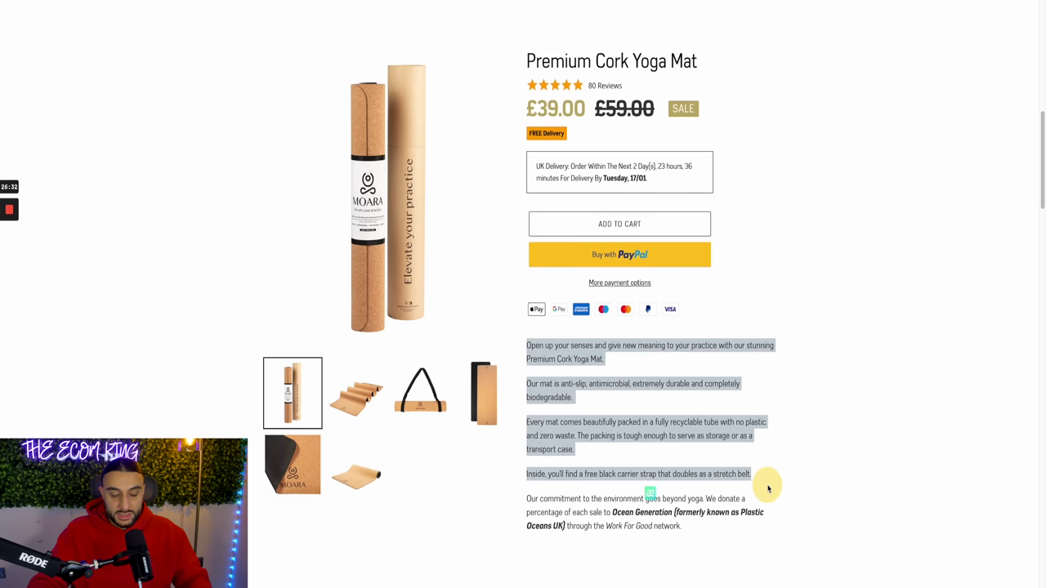
click(589, 381)
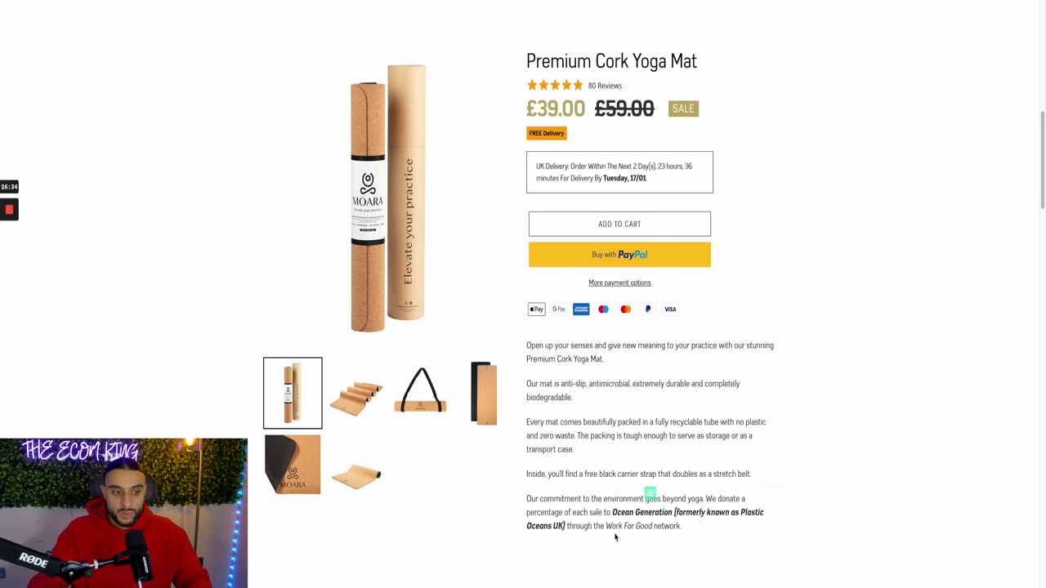
mouse_move(687, 525)
mouse_down()
mouse_move(518, 497)
mouse_move(700, 529)
mouse_up()
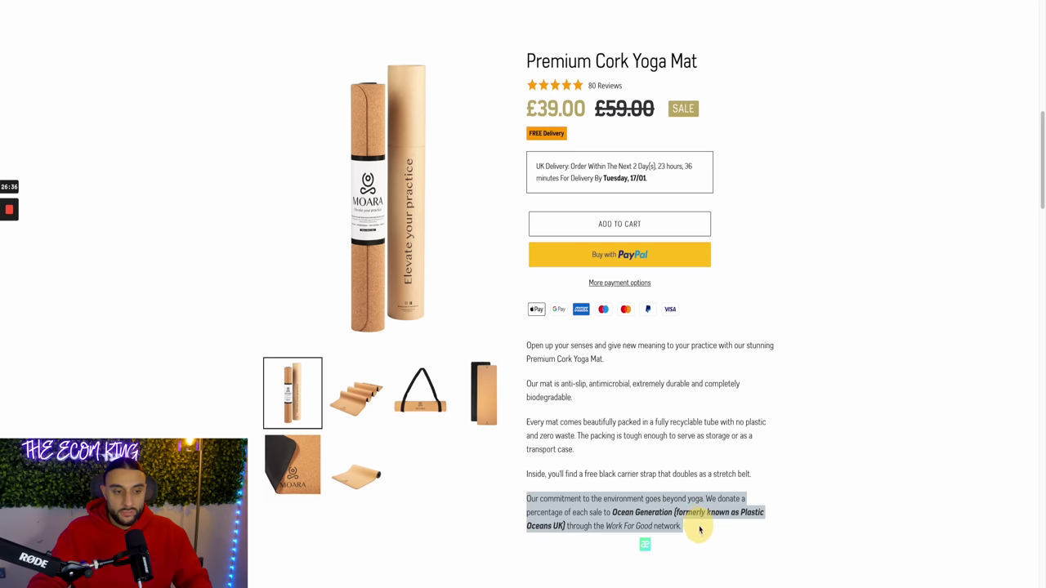
click(700, 528)
drag(528, 348, 763, 487)
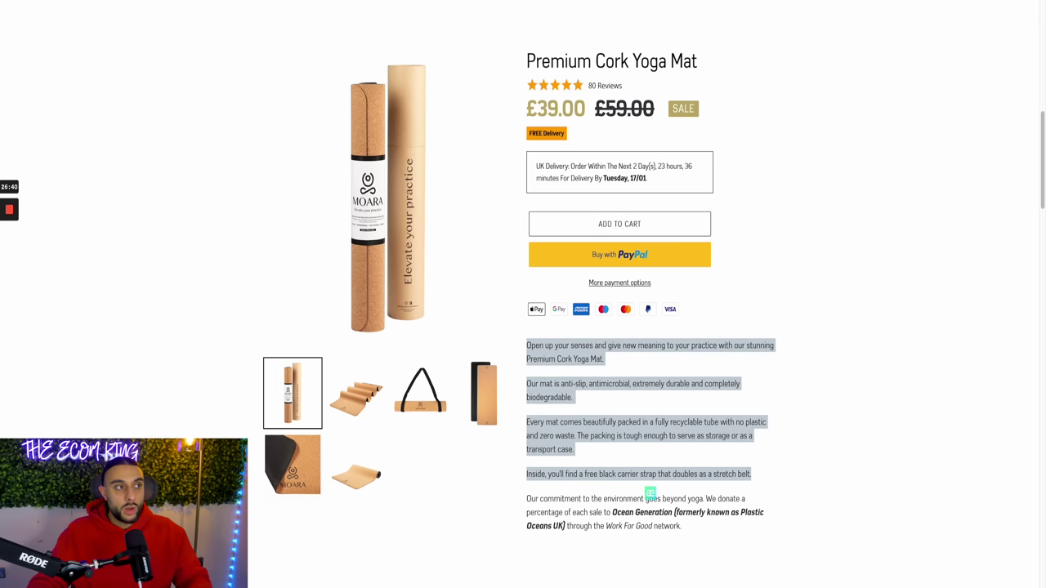
key(ctrl+Tab)
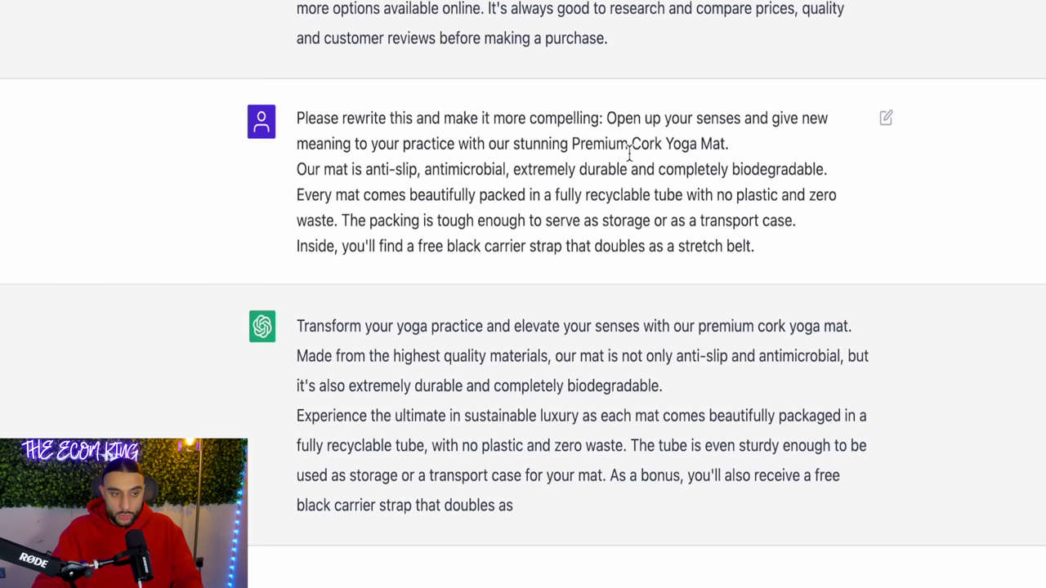
- Examine the rewritten product description and compare it with the competitor's original text
drag(294, 325, 801, 447)
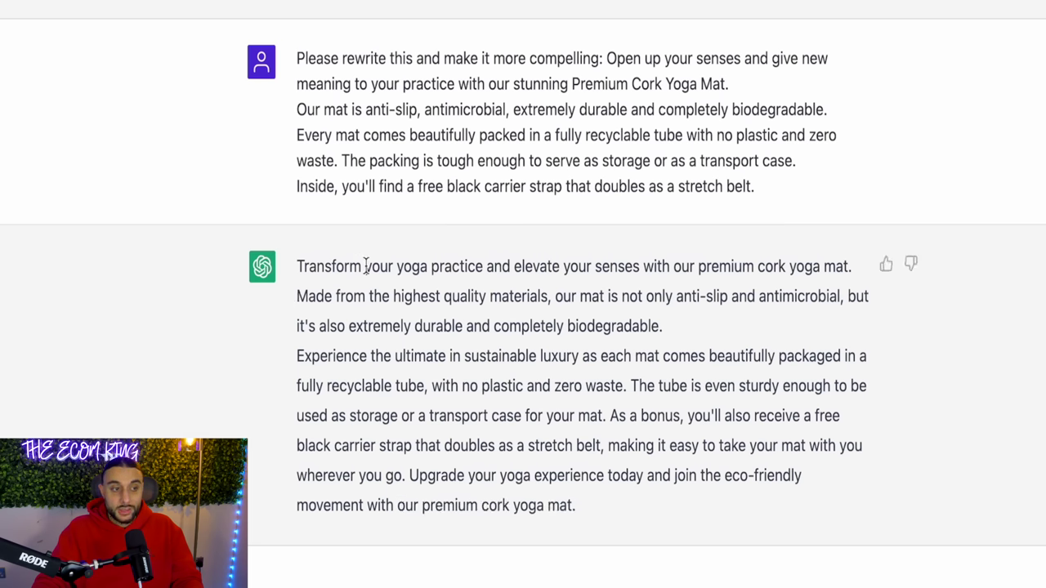
drag(786, 202, 768, 243)
click(774, 242)
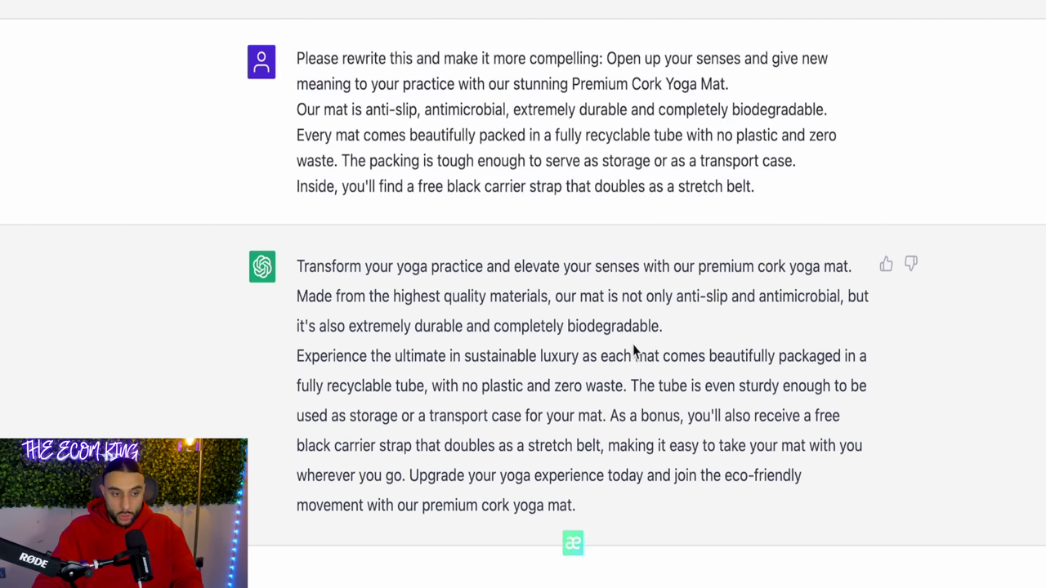
drag(600, 512, 292, 240)
click(296, 243)
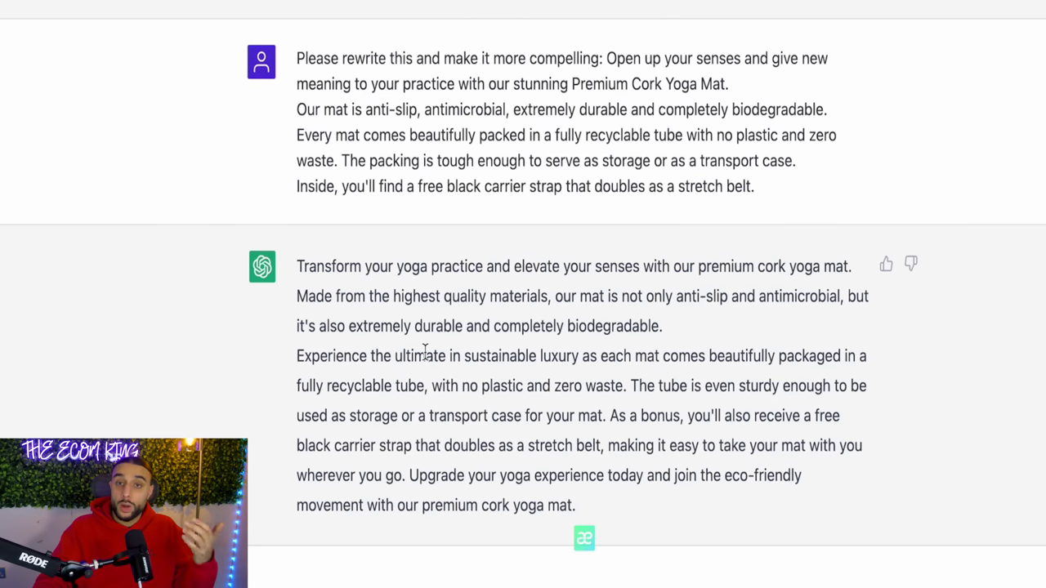
drag(299, 269, 507, 296)
click(638, 397)
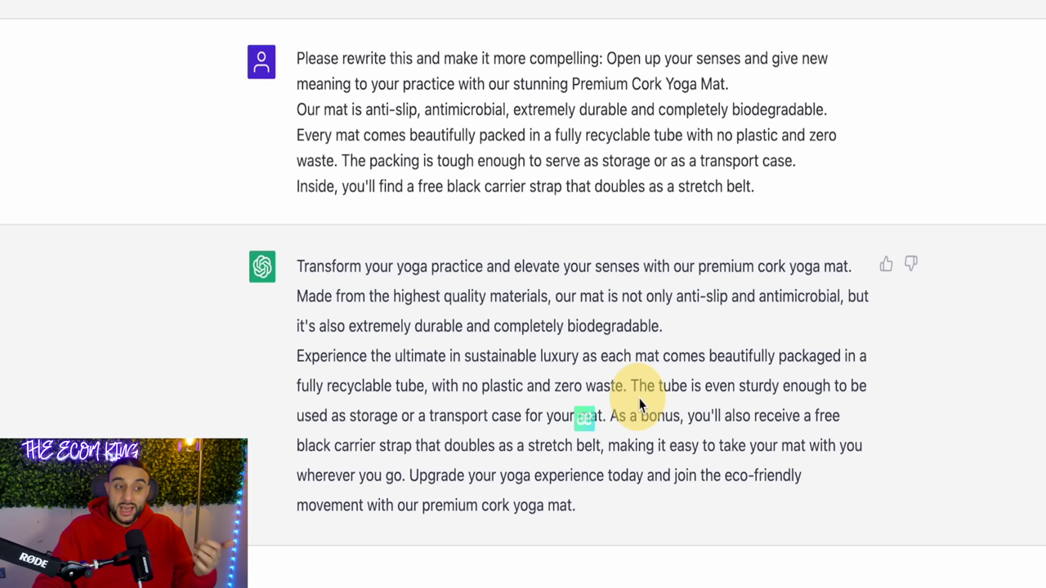
drag(769, 166, 602, 157)
- Ask ChatGPT "main benefits of cork yoga mats?" and follow the start of its answer
click(386, 32)
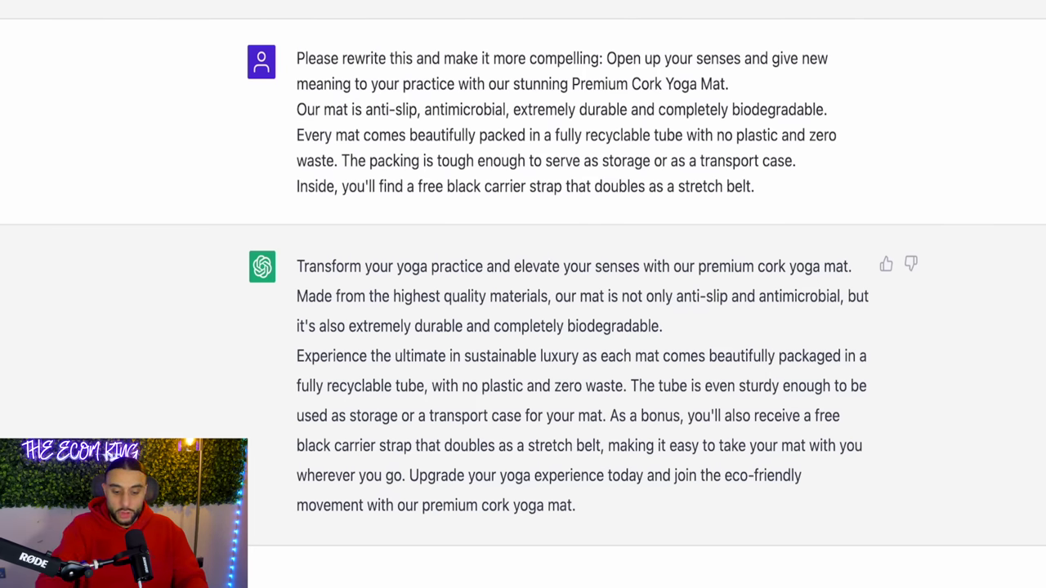
key(Return)
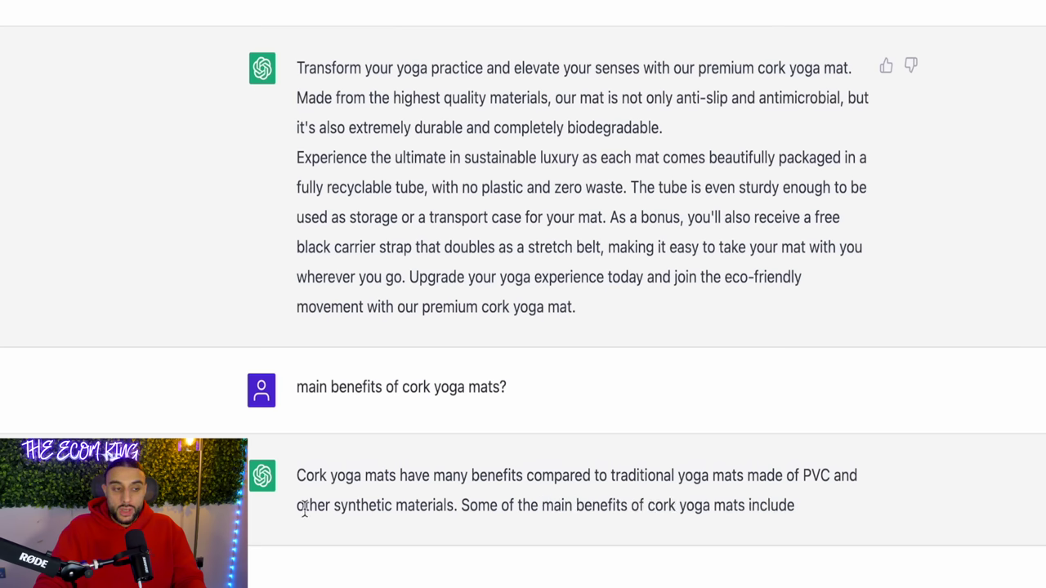
drag(304, 482, 478, 450)
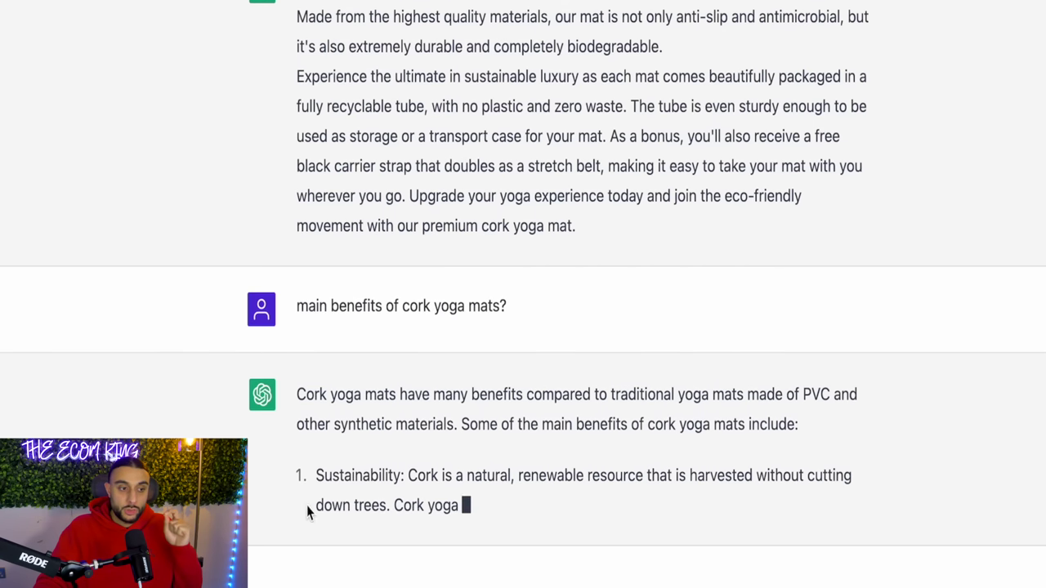
drag(283, 479, 421, 501)
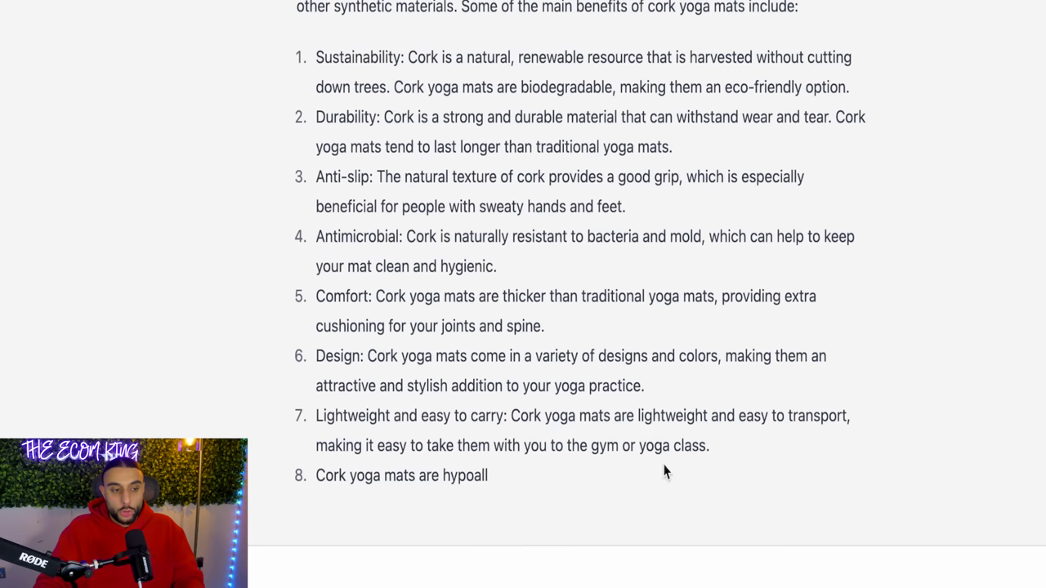
- Go through the full list of cork yoga mat benefits, from sustainability to the hypoallergenic point
drag(558, 481, 285, 78)
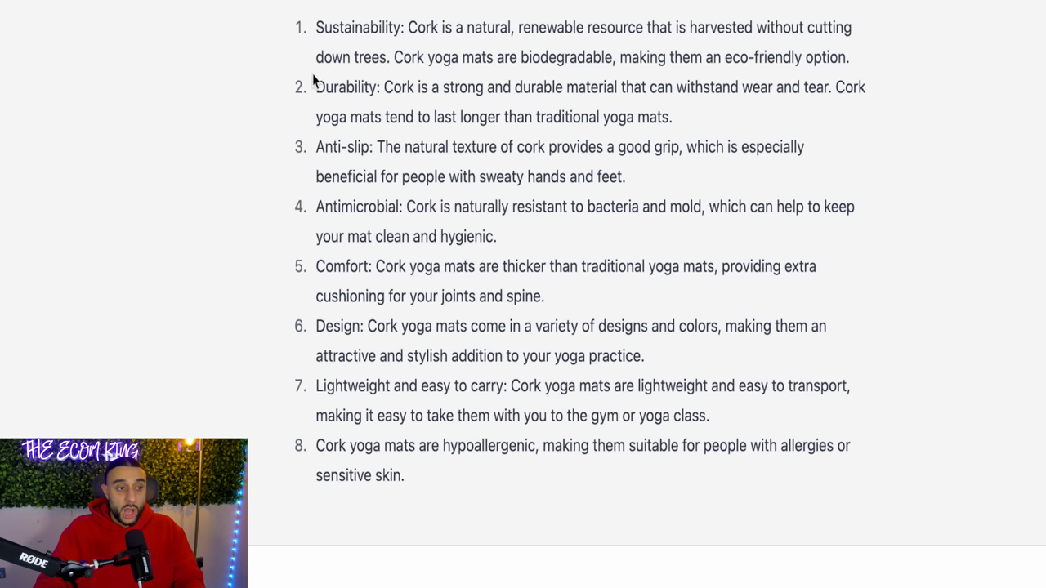
drag(430, 464, 316, 24)
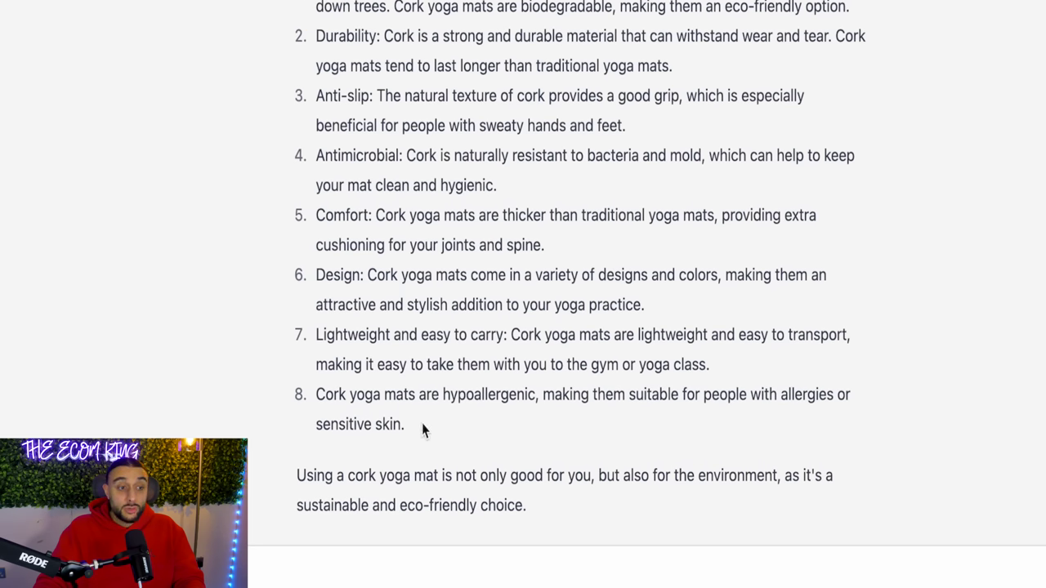
drag(422, 430, 463, 441)
click(463, 441)
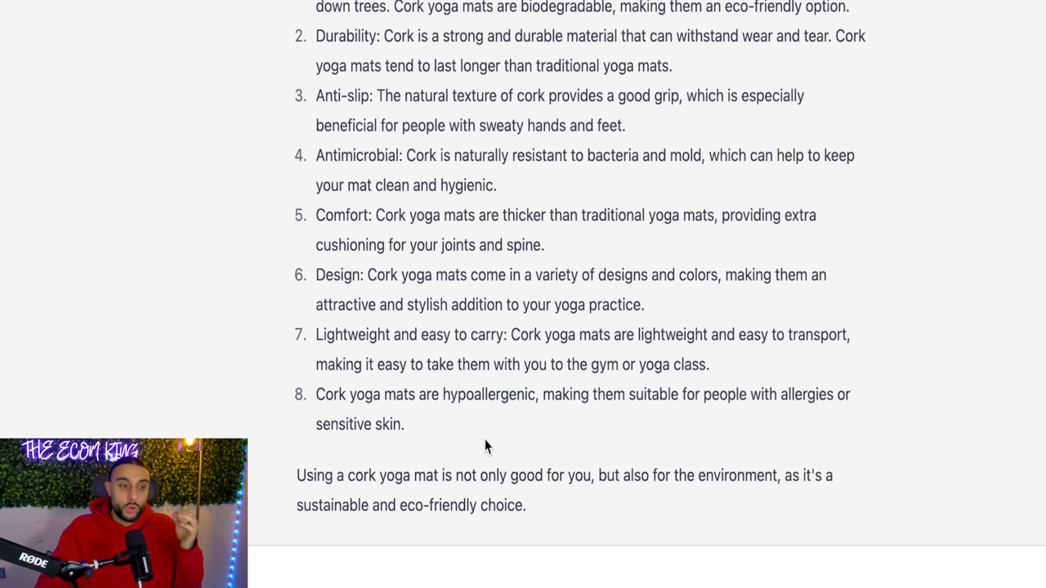
drag(466, 435, 438, 452)
click(284, 4)
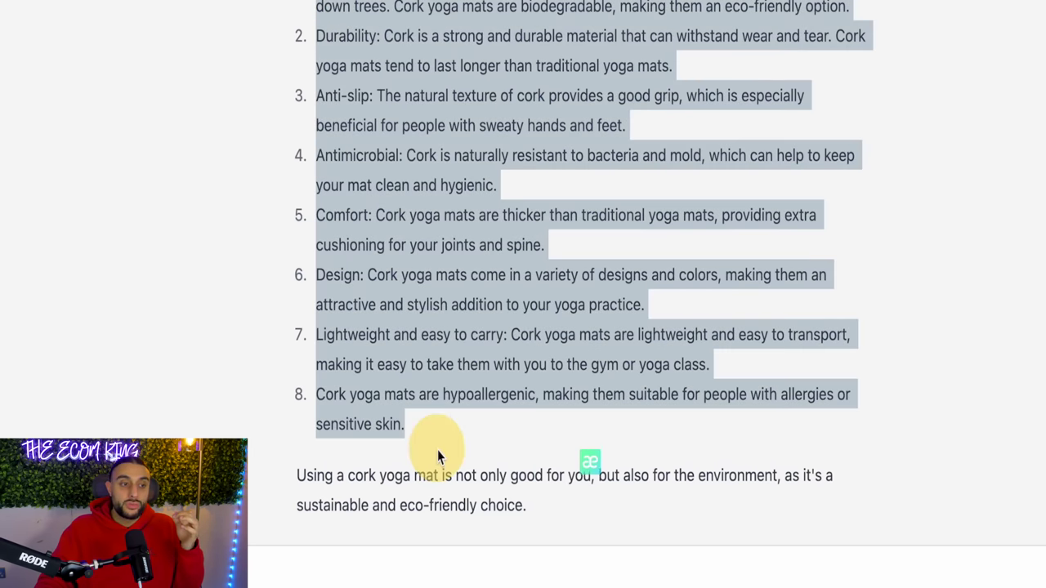
click(452, 435)
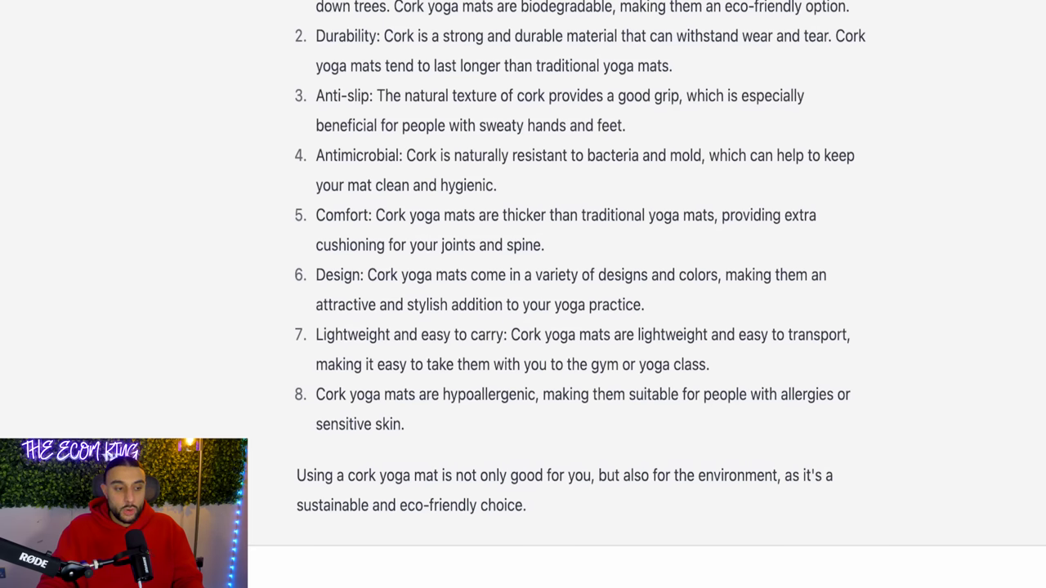
- Ask ChatGPT to "make a testimonial for a user of a cork yoga mat" and read through the generated text
key(Return)
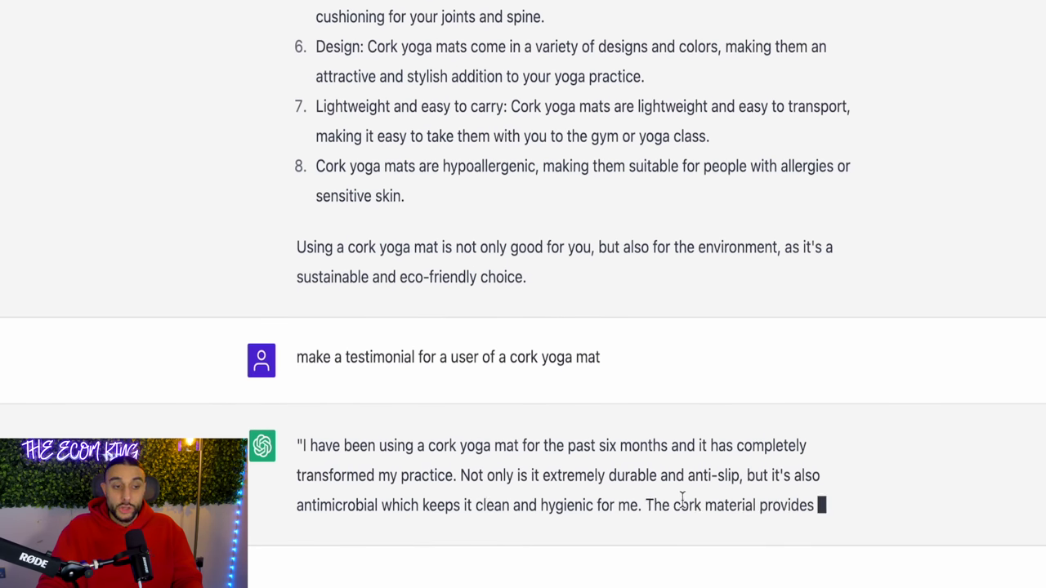
drag(298, 415, 789, 547)
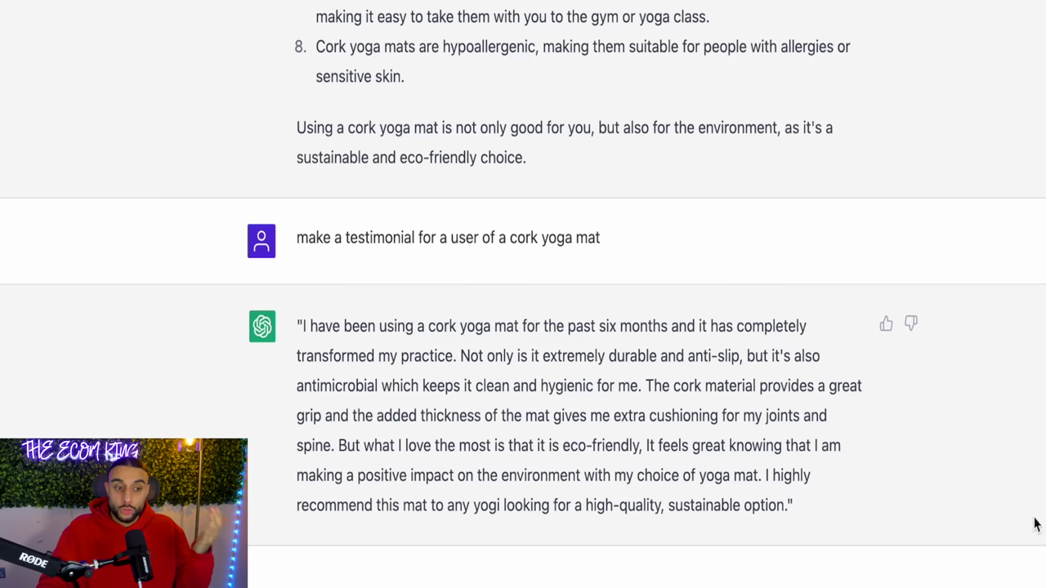
drag(795, 506, 299, 326)
click(303, 330)
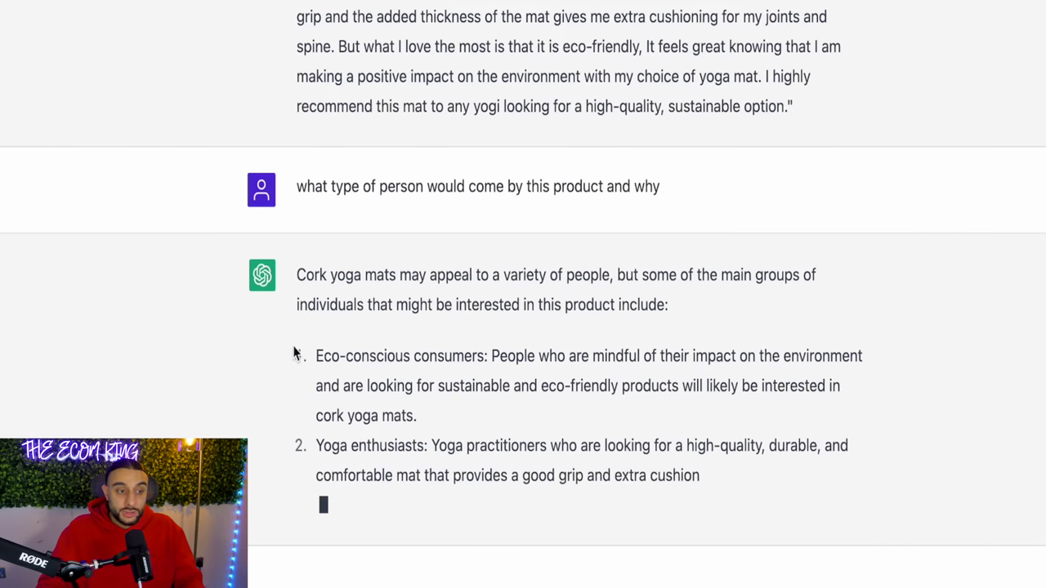
- Ask ChatGPT "what type of person would come by this product and why" and go over the customer groups listed
drag(296, 353, 542, 483)
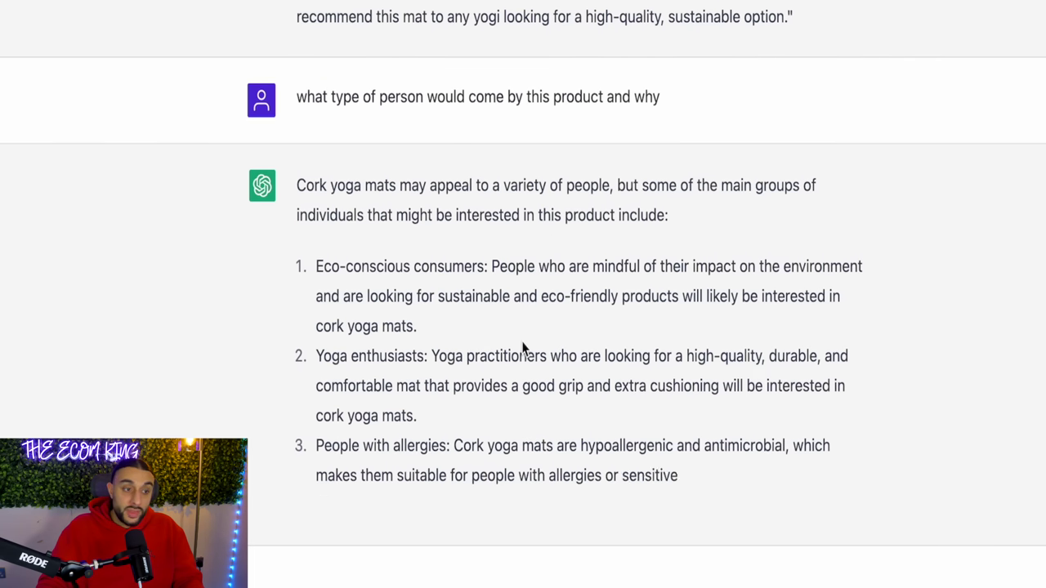
drag(288, 273, 517, 422)
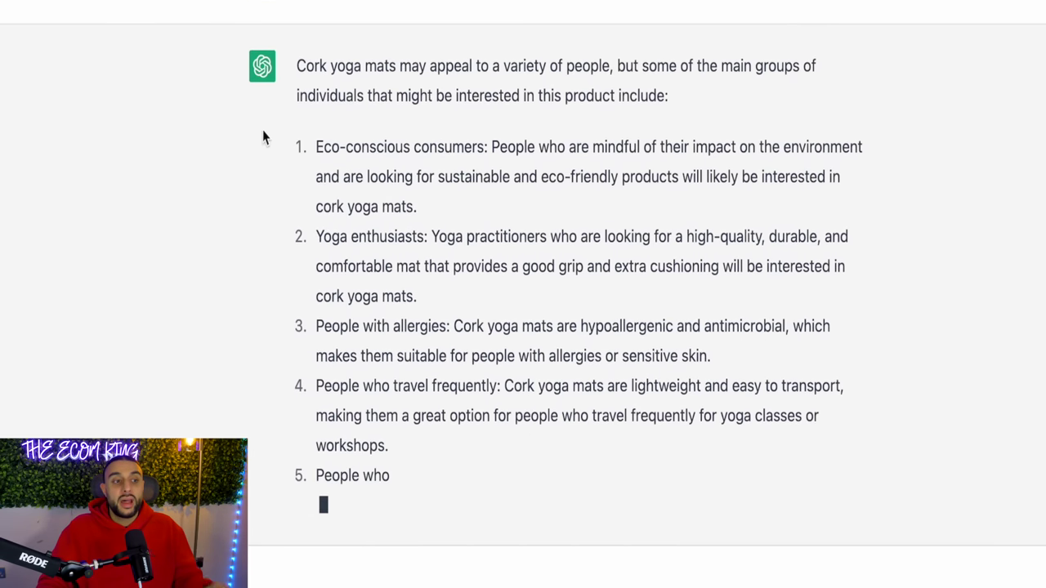
- Read through the remaining customer groups in the answer about who would buy a cork yoga mat
drag(262, 135, 586, 422)
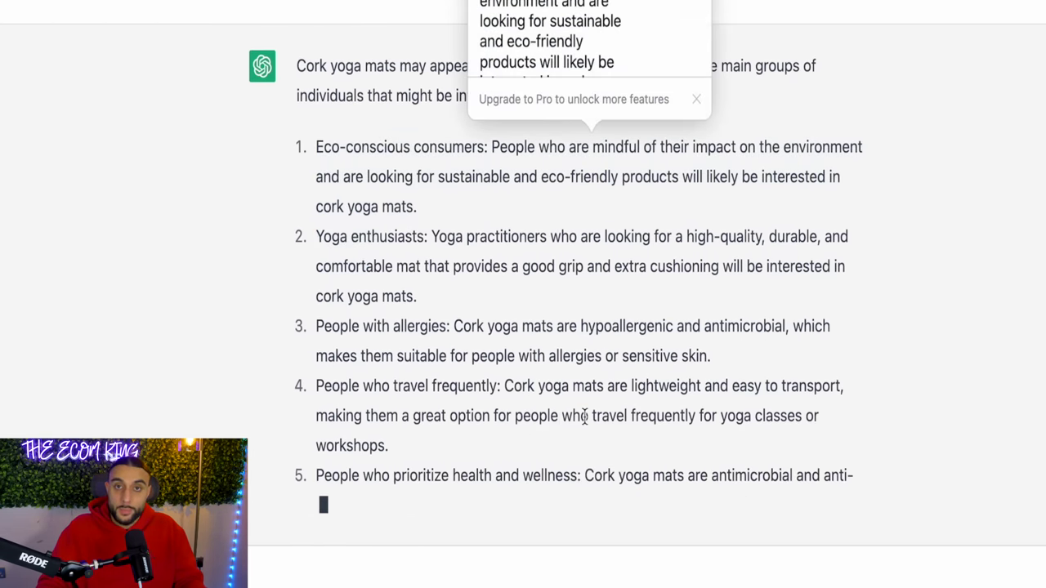
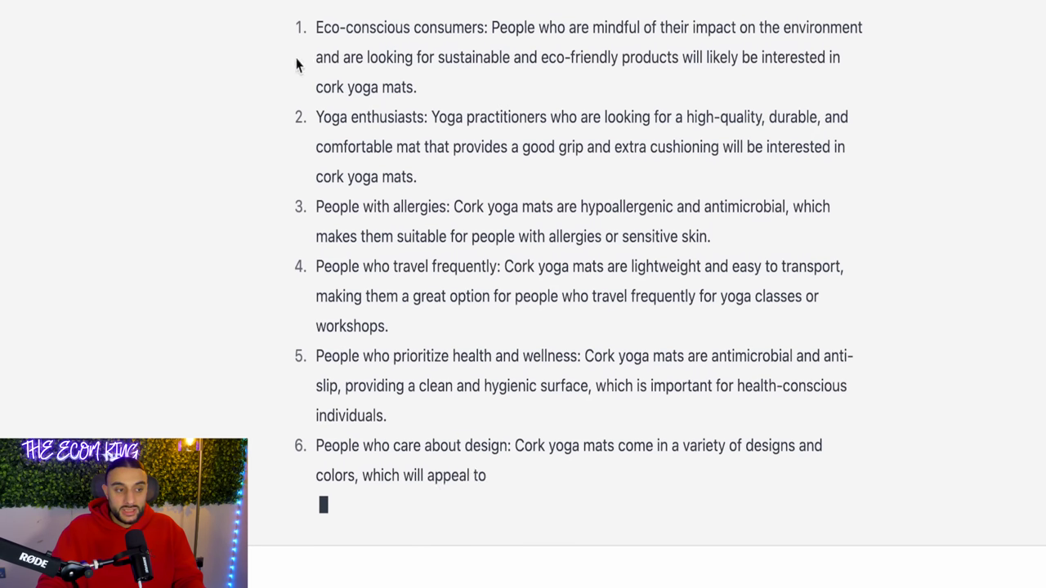
drag(311, 33, 457, 168)
click(572, 362)
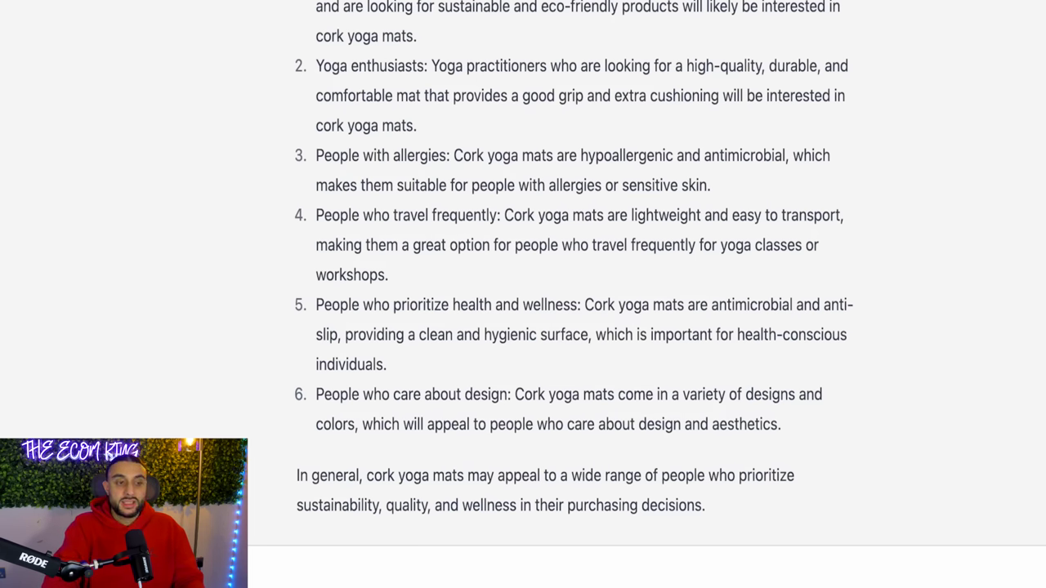
- Ask ChatGPT "What colours do yoga users like the most" and go over the colours listed
key(Return)
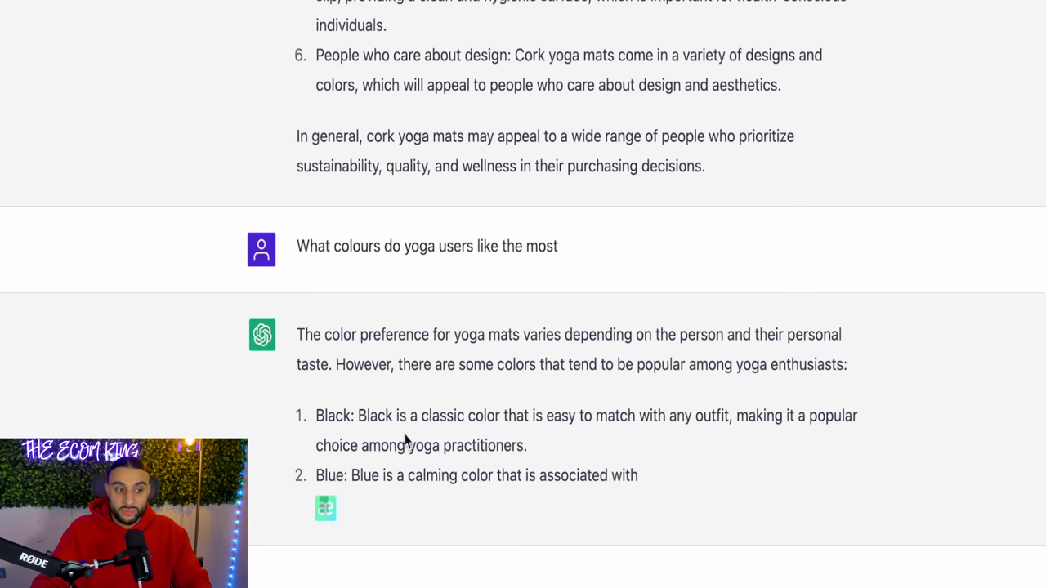
drag(338, 409, 436, 412)
drag(317, 475, 515, 477)
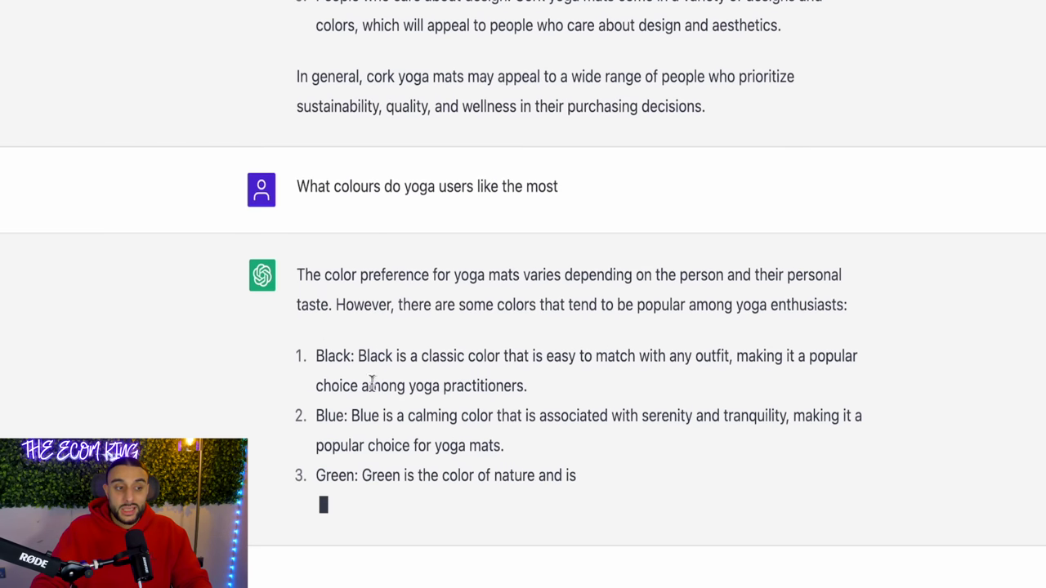
drag(461, 416, 489, 446)
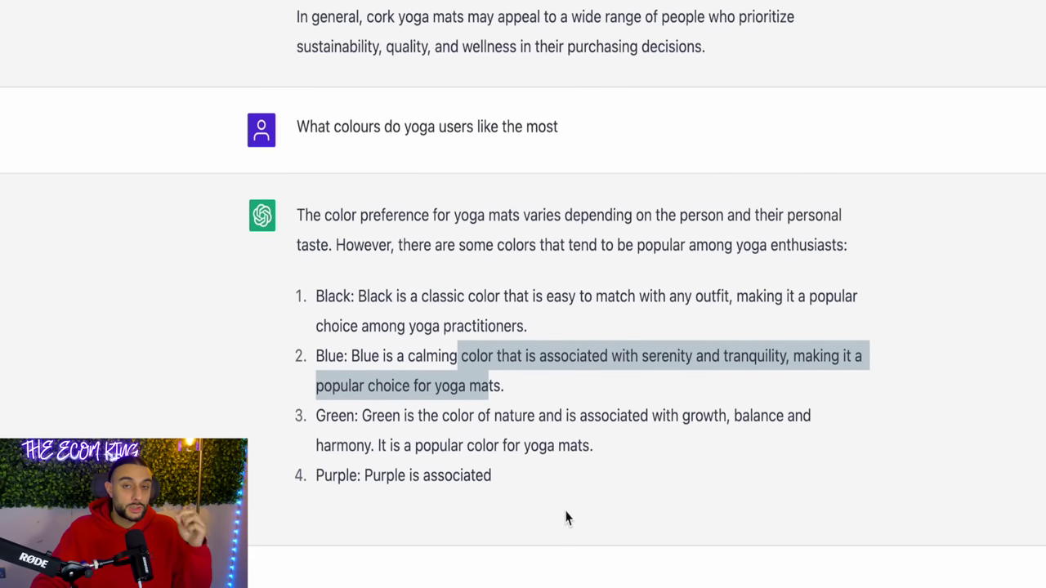
click(351, 323)
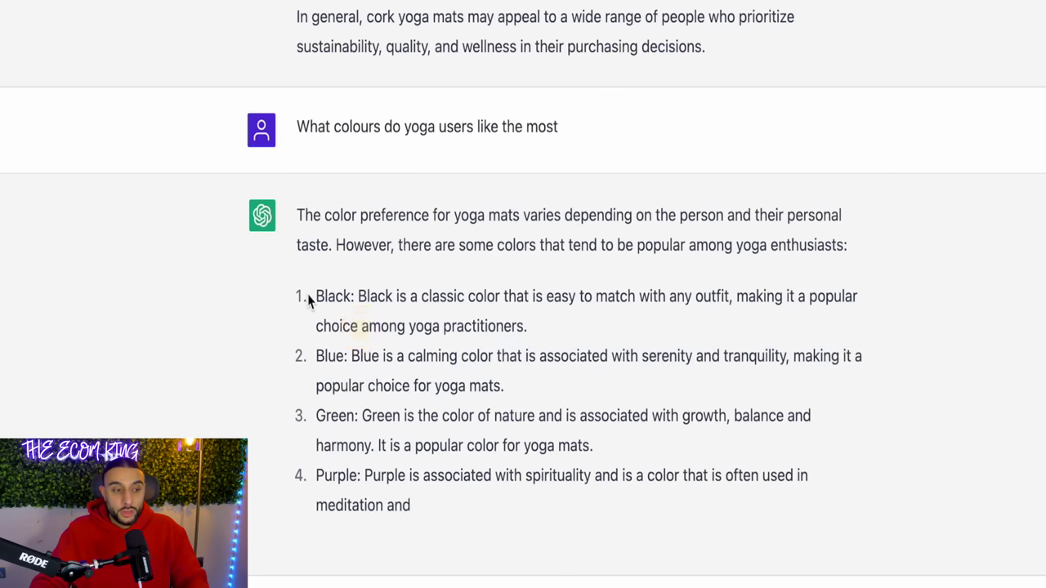
drag(564, 456, 354, 278)
click(353, 288)
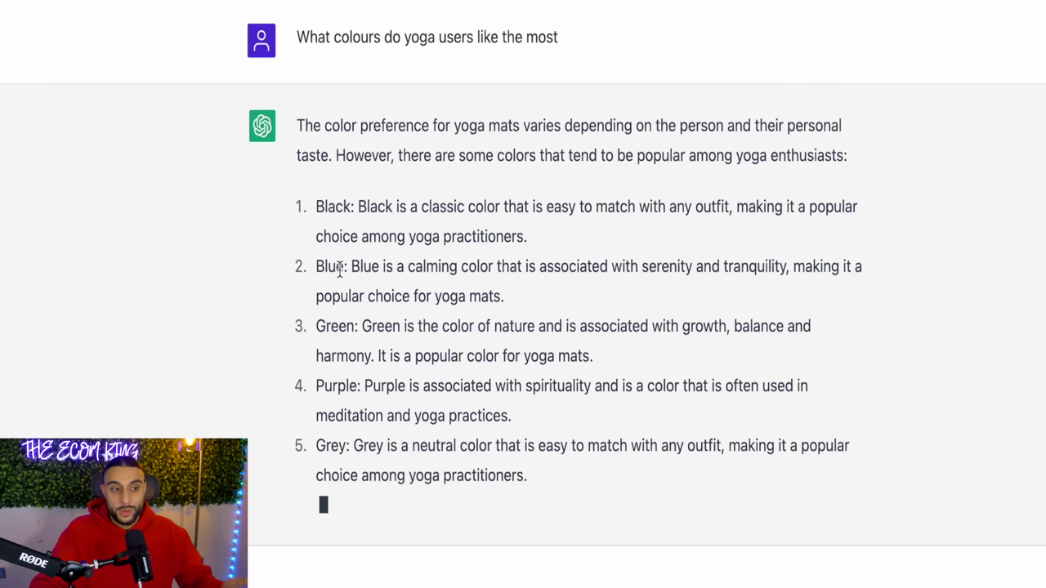
click(532, 519)
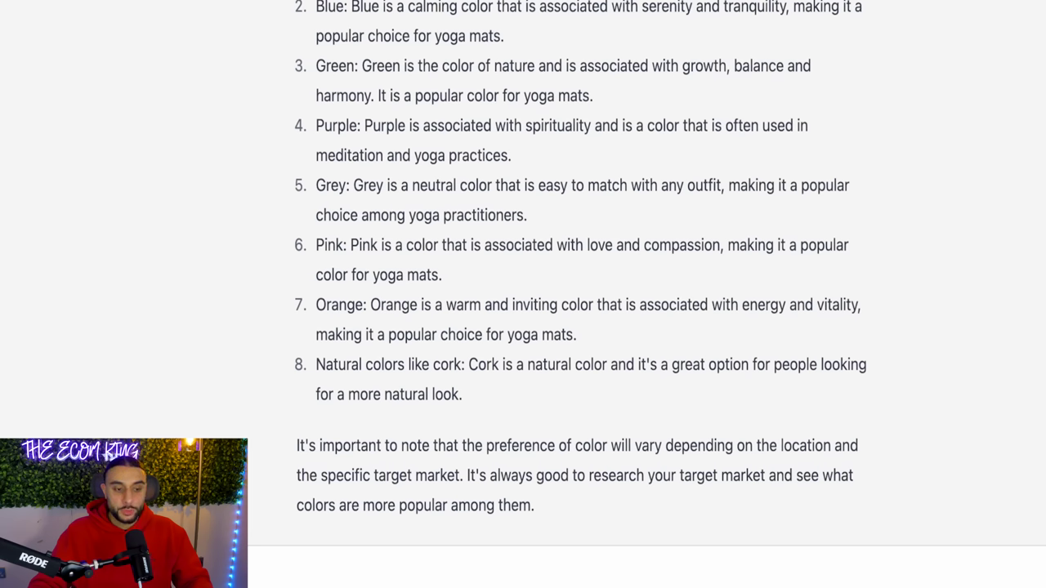
- Ask ChatGPT "What social media platforms are yoga users on the most" and follow the first platforms in its answer
key(Return)
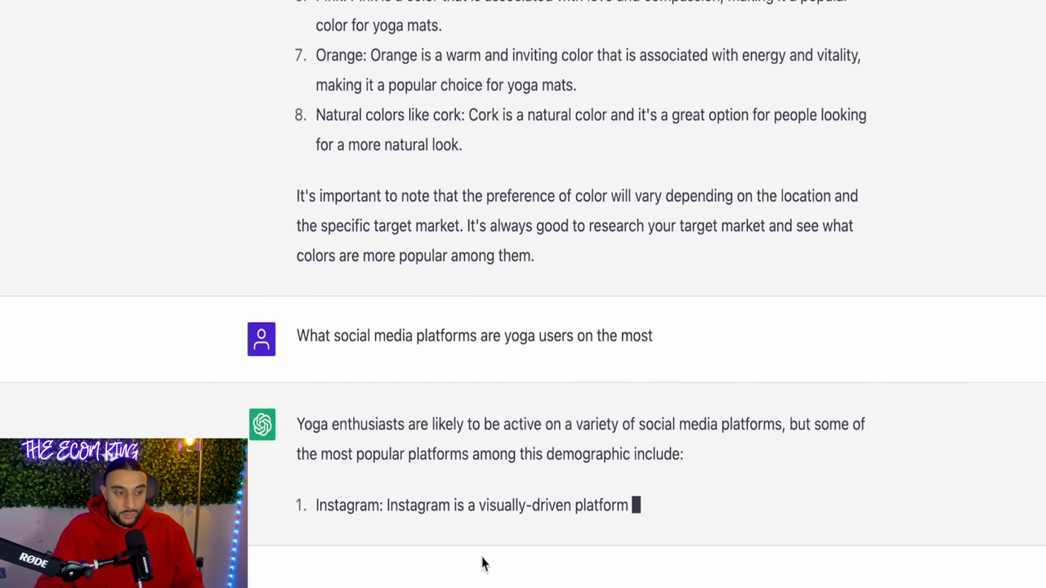
drag(315, 506, 665, 507)
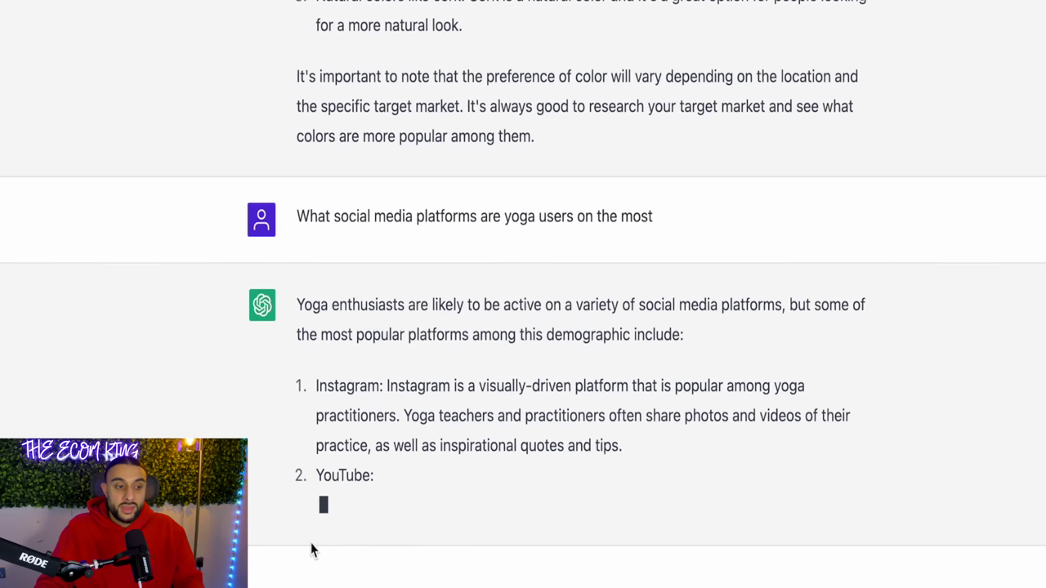
drag(317, 478, 564, 478)
click(461, 490)
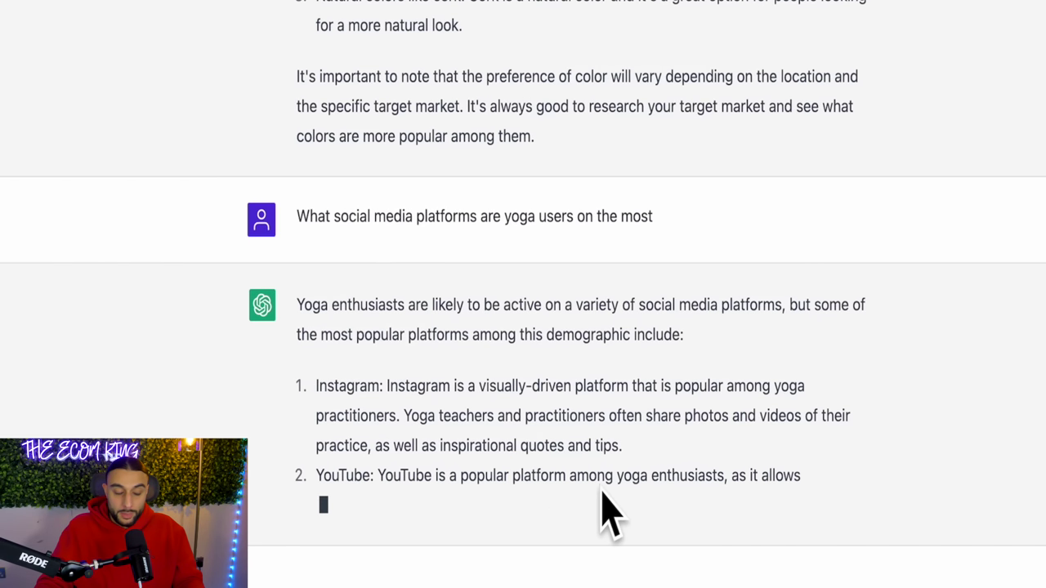
drag(312, 364, 502, 444)
click(518, 463)
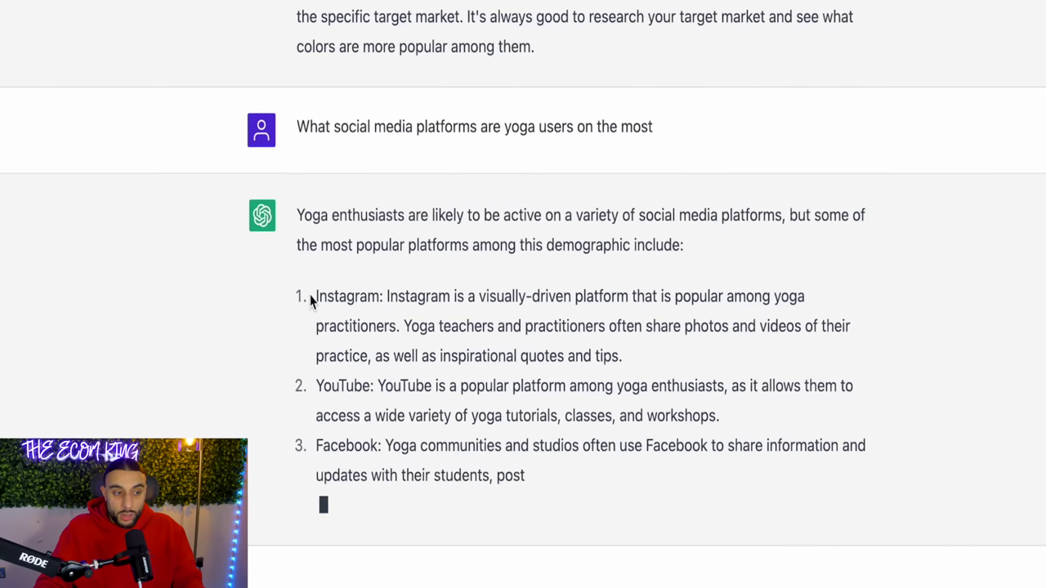
drag(311, 300, 654, 436)
click(654, 439)
drag(323, 465, 432, 460)
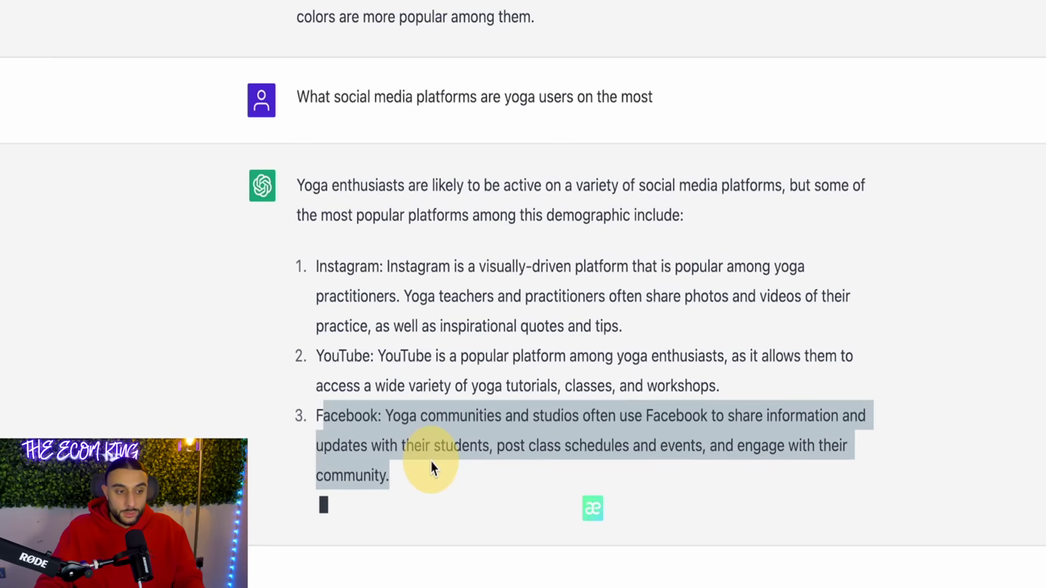
click(342, 439)
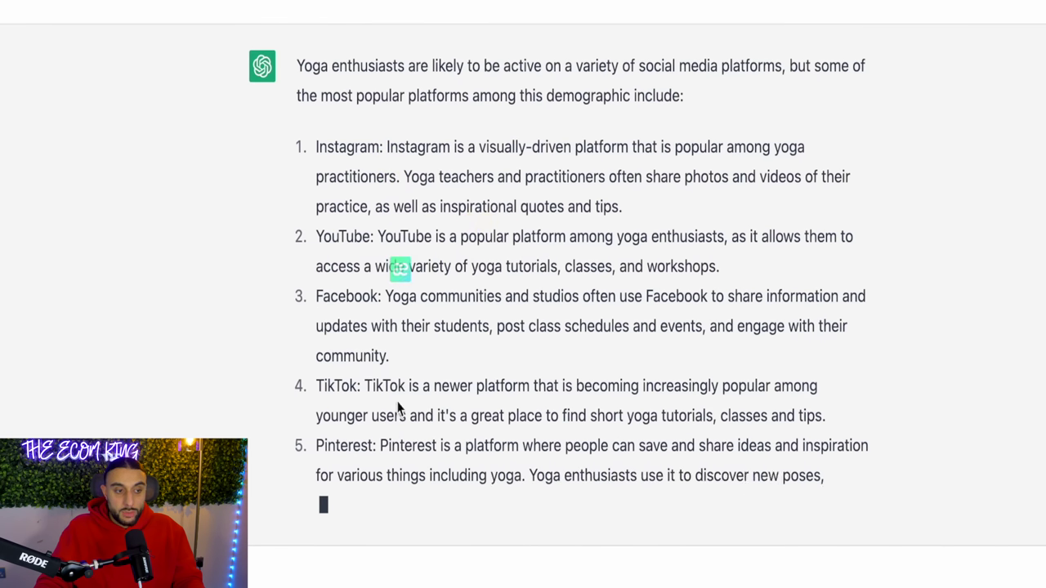
- Review the complete list of suggested social media platforms for reaching yoga enthusiasts
drag(316, 416, 492, 411)
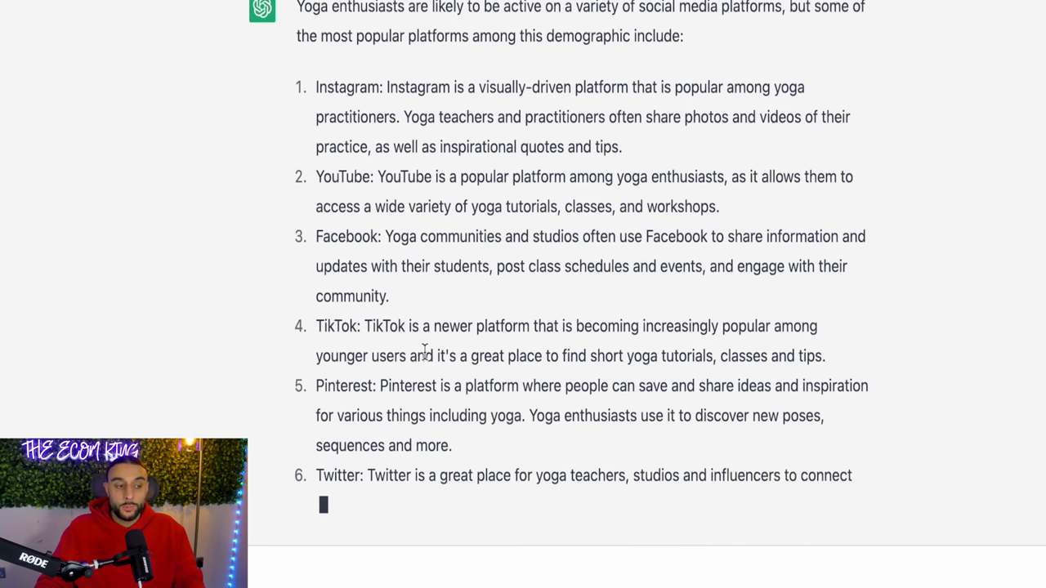
drag(317, 60, 350, 88)
drag(317, 7, 647, 379)
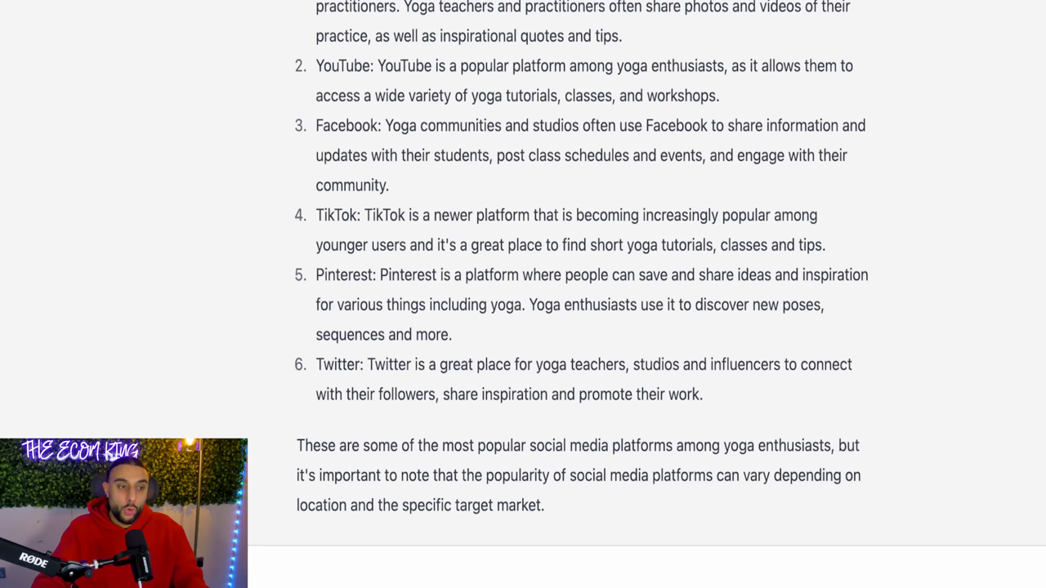
drag(316, 6, 611, 439)
click(612, 440)
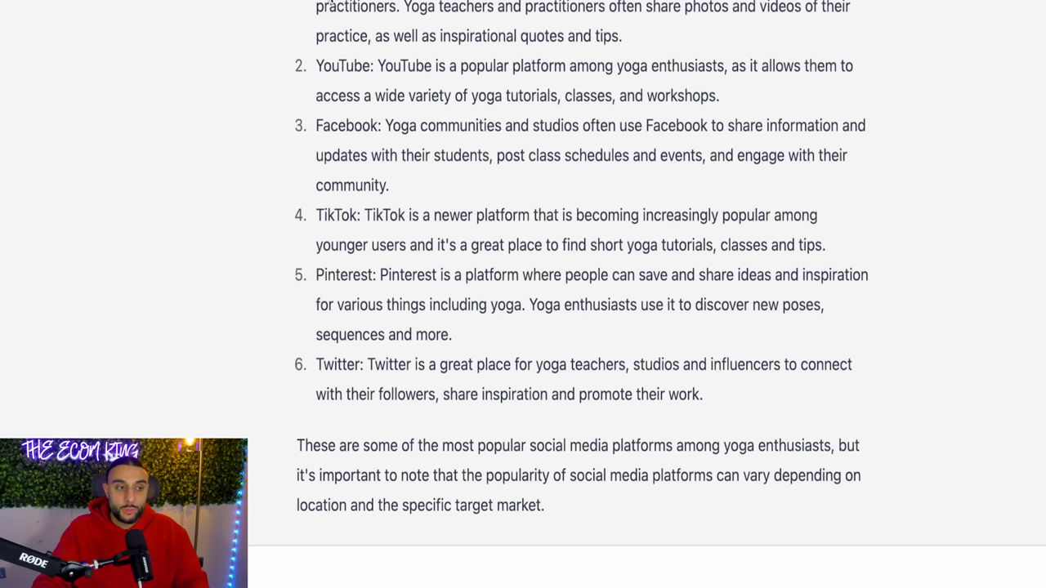
drag(319, 4, 614, 348)
click(614, 347)
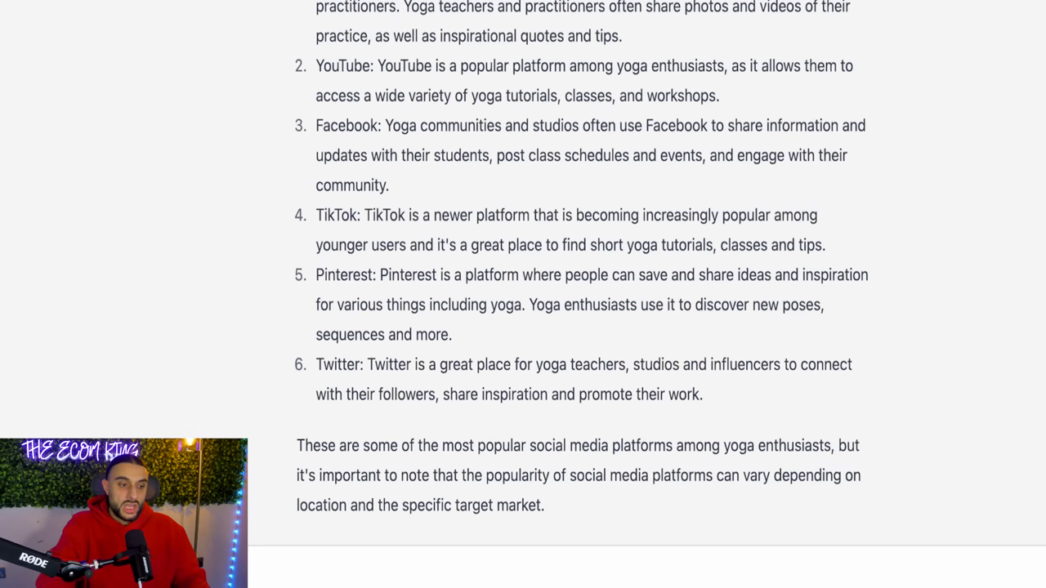
- Ask ChatGPT "What countries are yoga users in" and go through the countries it lists
key(Return)
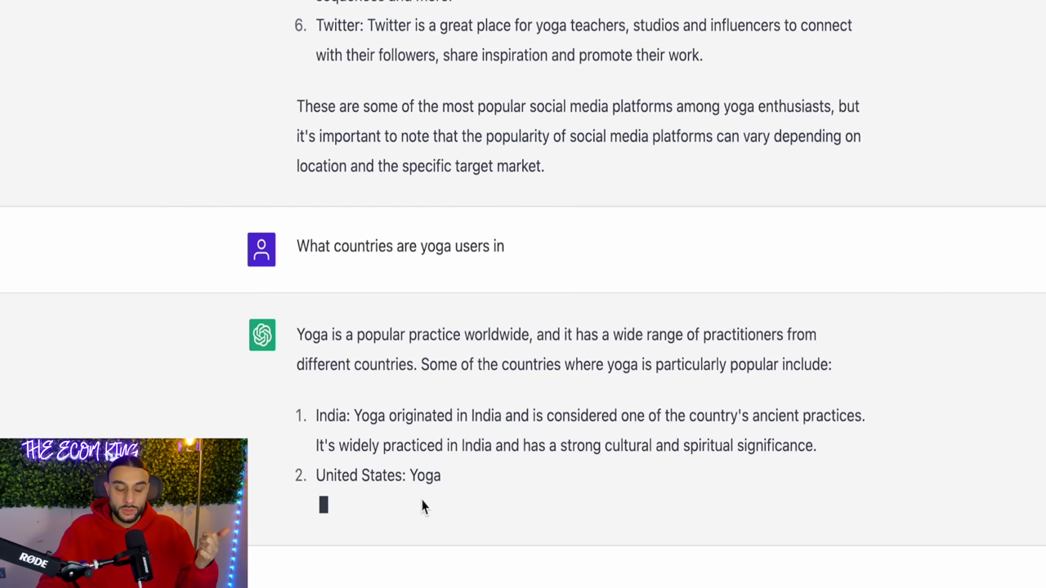
drag(325, 480, 352, 497)
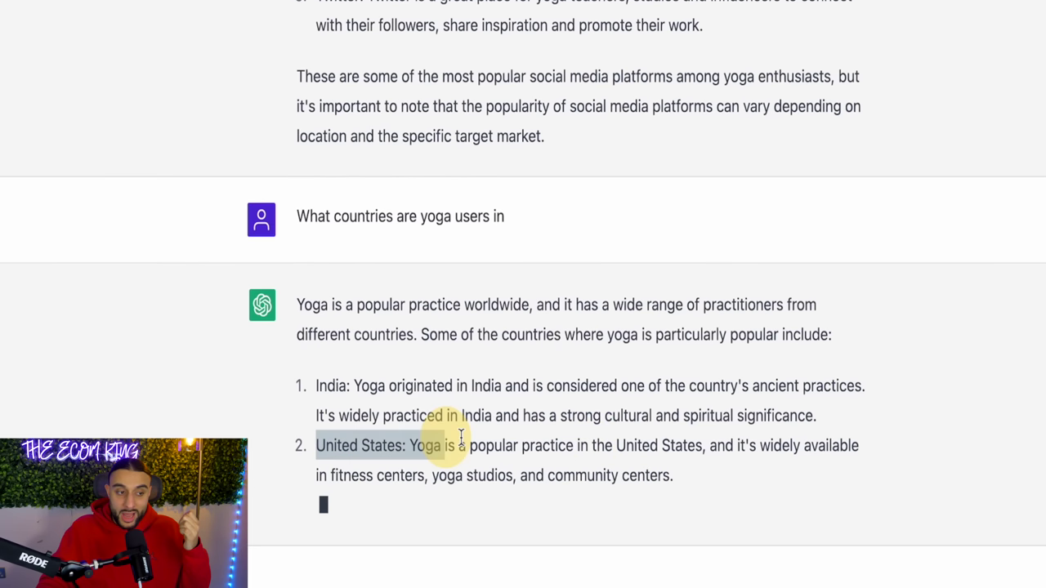
drag(311, 481, 561, 467)
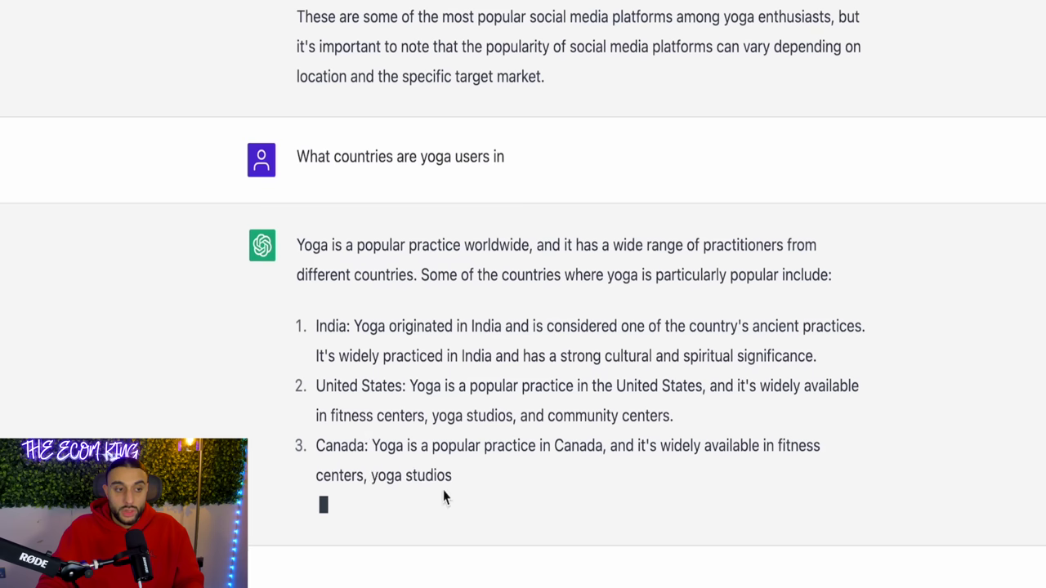
drag(318, 389, 494, 497)
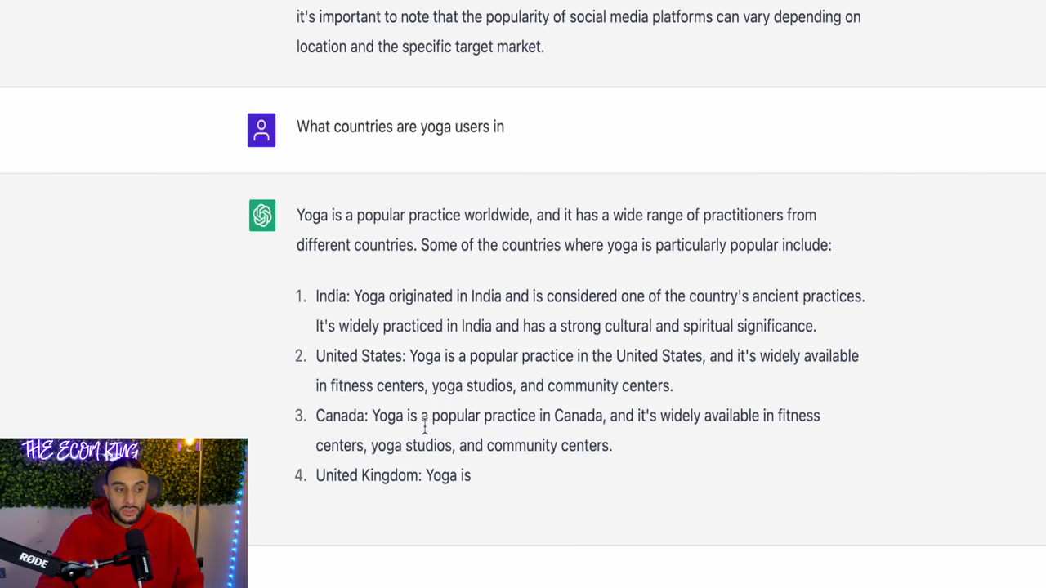
drag(325, 355, 420, 357)
click(521, 427)
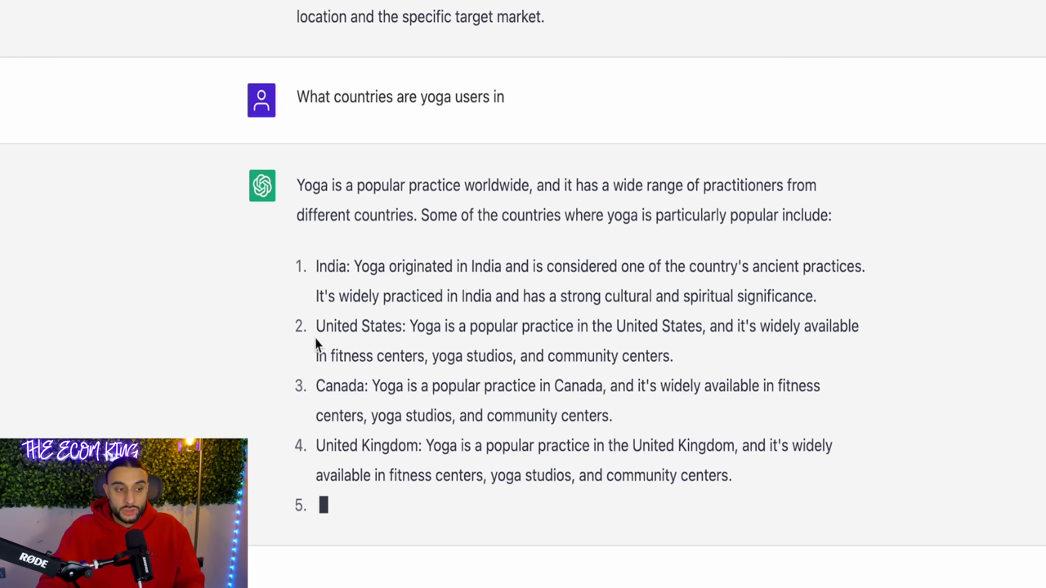
drag(317, 337, 408, 337)
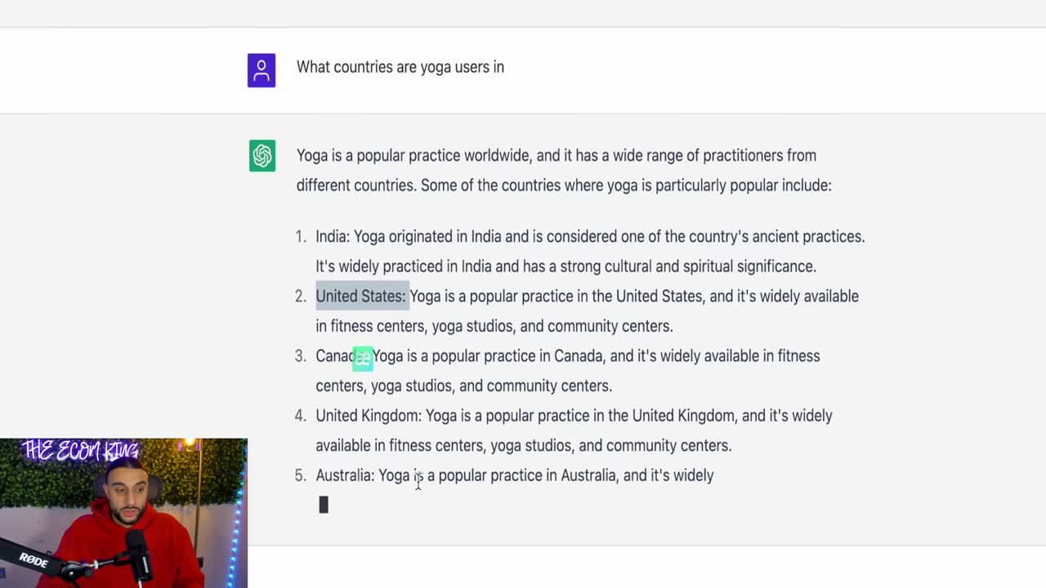
click(570, 296)
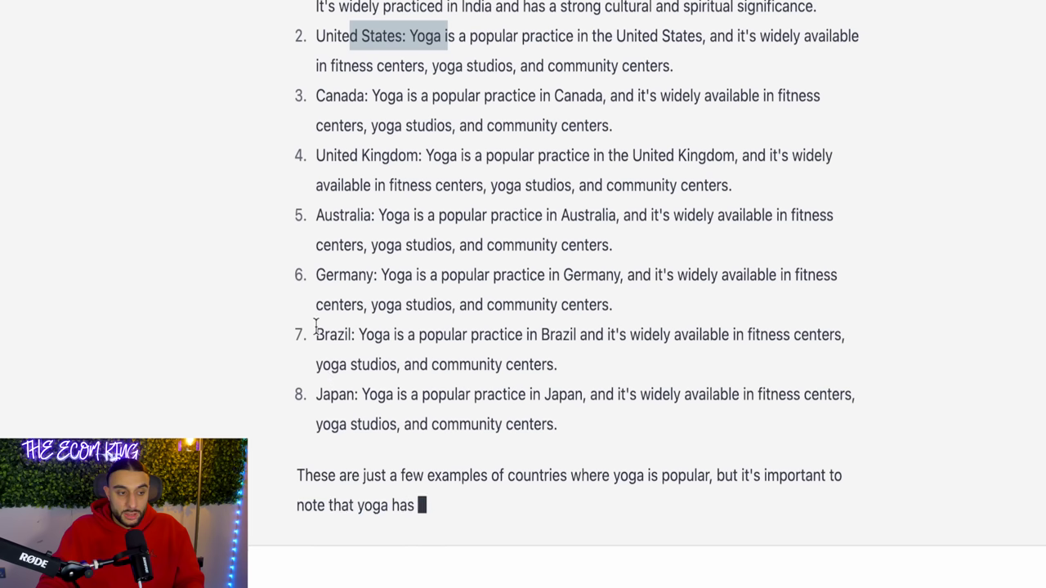
drag(316, 330, 427, 329)
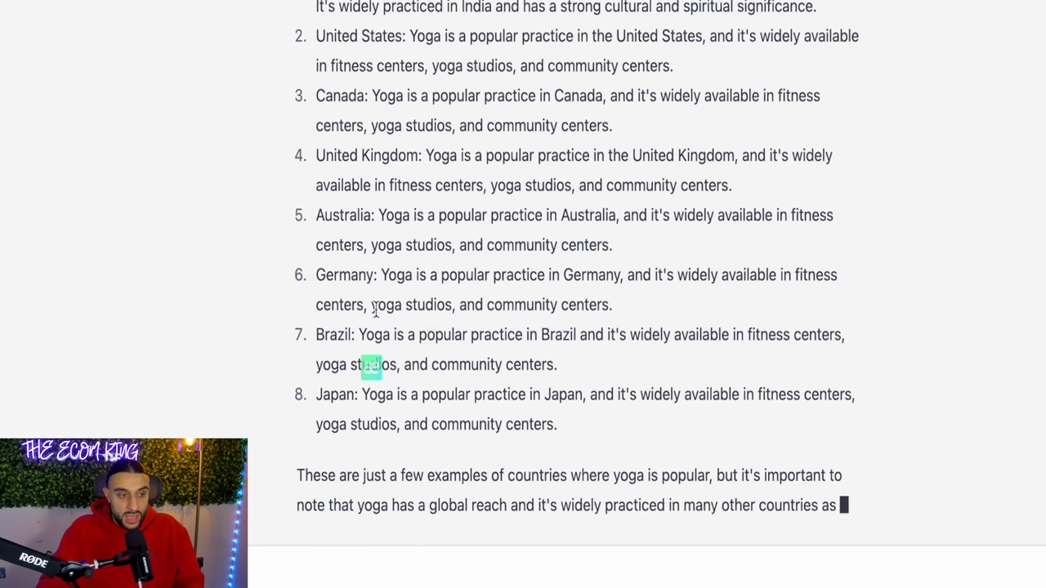
click(532, 362)
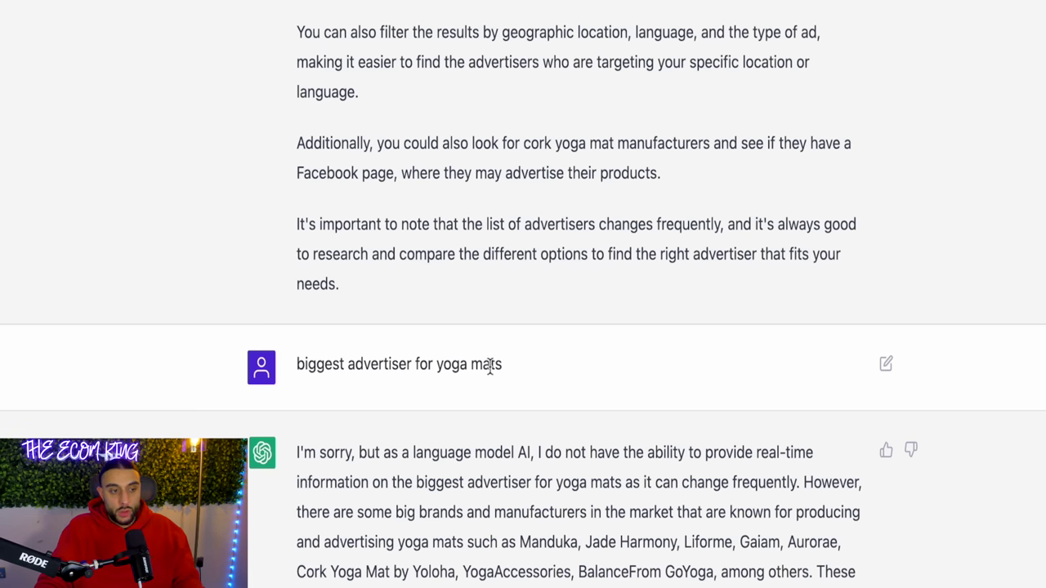
- Review the earlier answer to "biggest advertiser for yoga mats" and single out the Manduka brand
scroll(310, 441, down, 3)
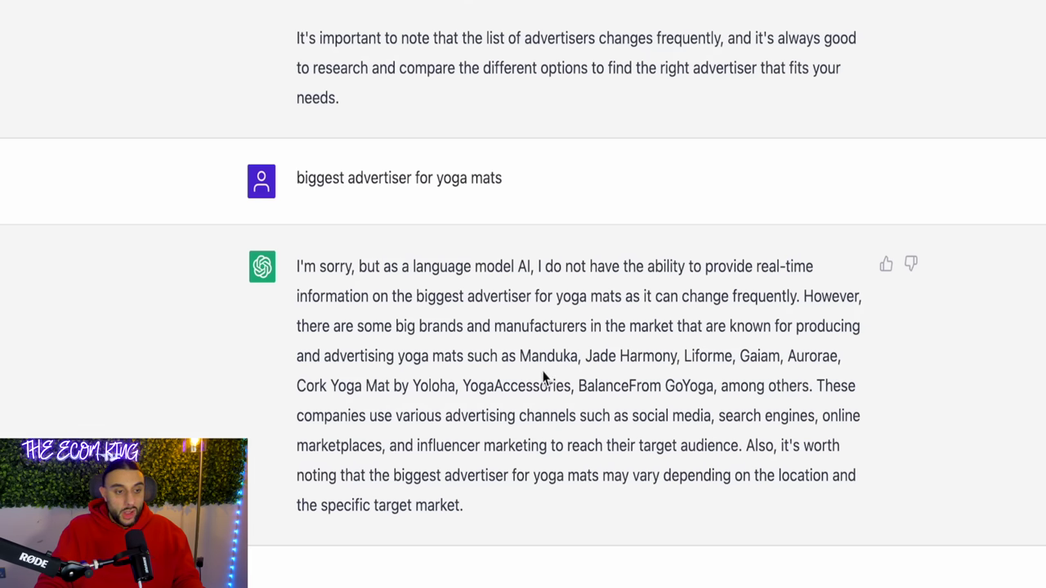
click(521, 360)
drag(566, 356, 578, 357)
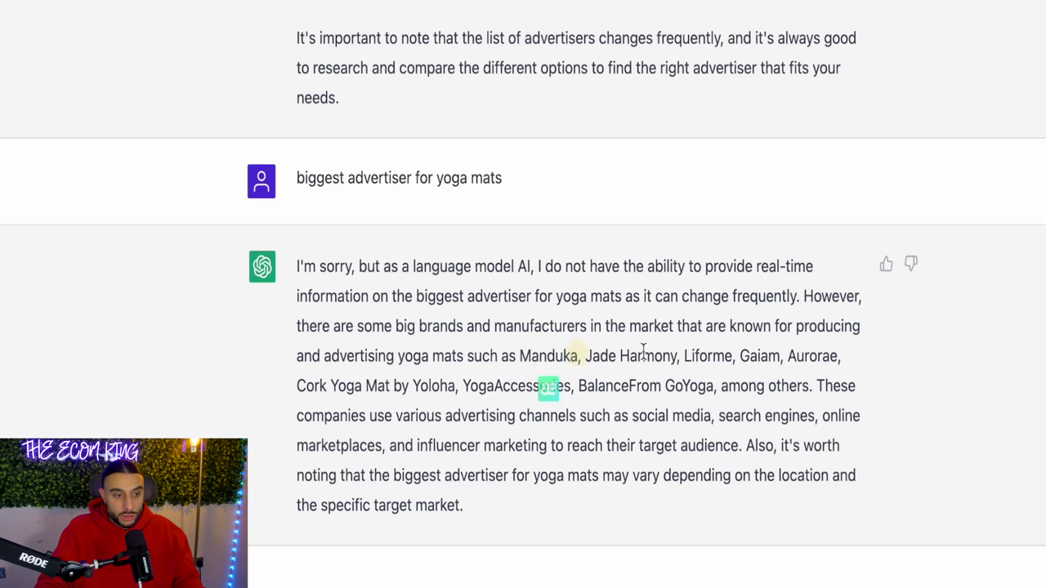
- Switch to the Meta Ad Library and browse the Manduka ads across their launch months
scroll(548, 450, up, 1)
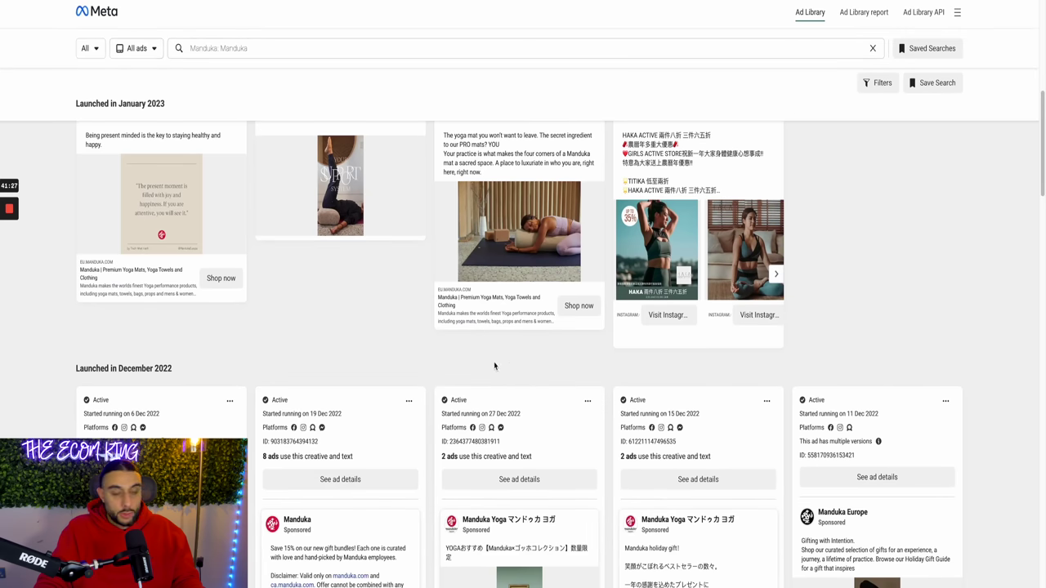
scroll(500, 418, down, 8)
scroll(500, 418, down, 5)
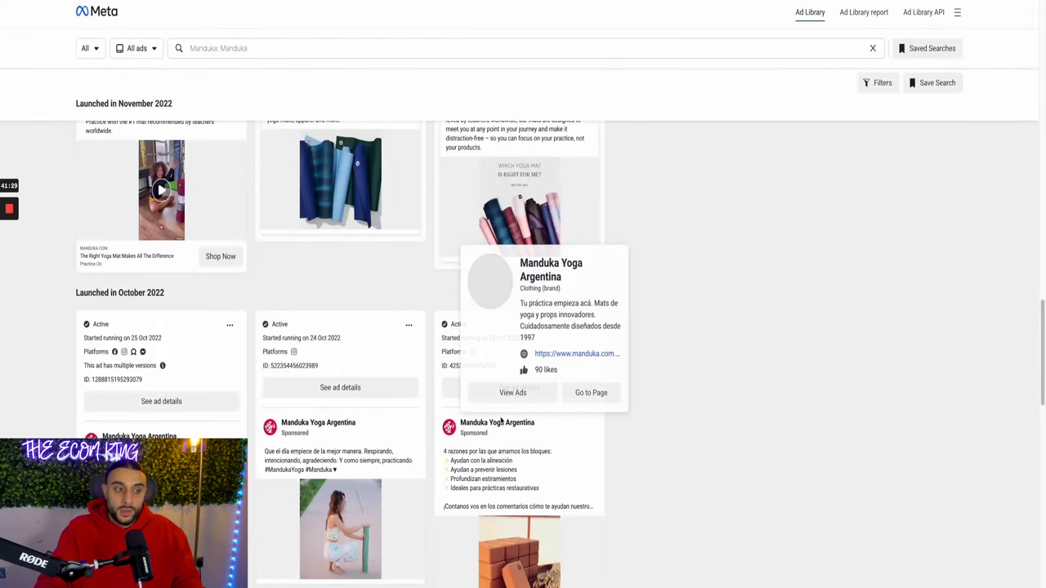
scroll(501, 420, up, 15)
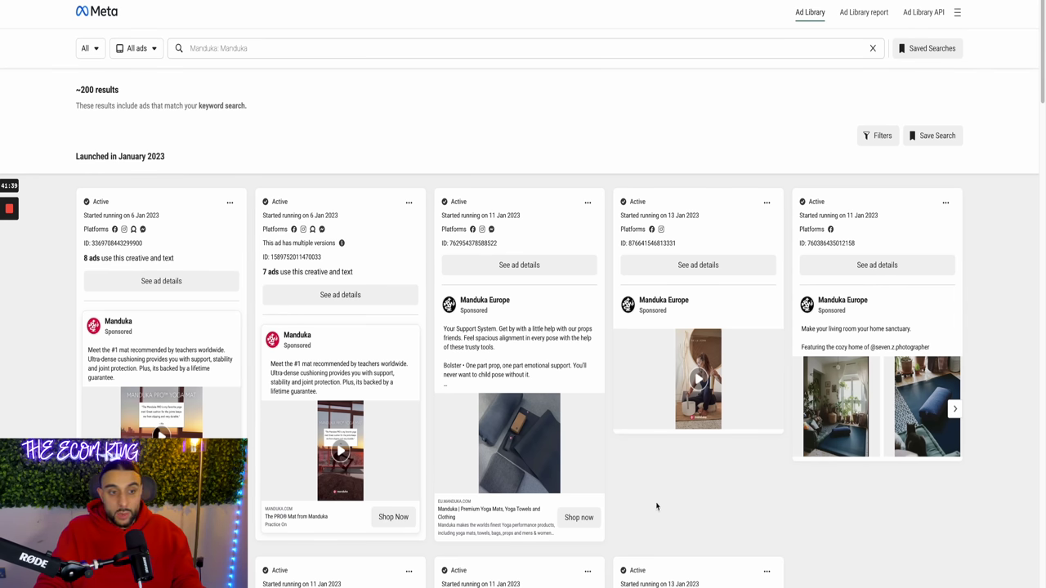
scroll(656, 507, down, 3)
scroll(656, 507, down, 5)
scroll(645, 488, up, 8)
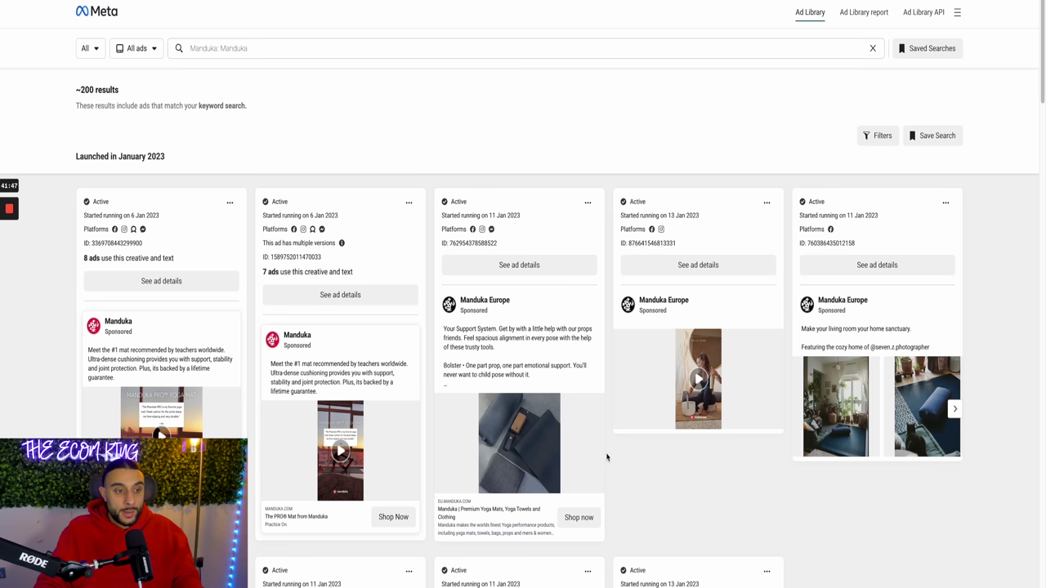
scroll(530, 496, down, 3)
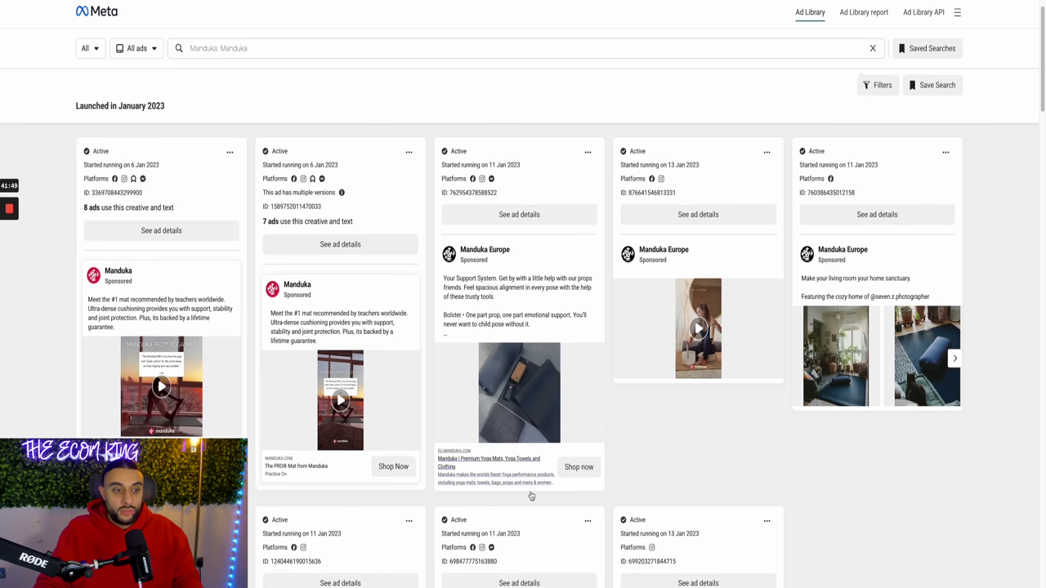
- Switch from the Manduka ads to ChatGPT and review its five versions of "The Right Yoga Mat Makes All The Difference"
scroll(531, 495, up, 2)
scroll(530, 495, up, 1)
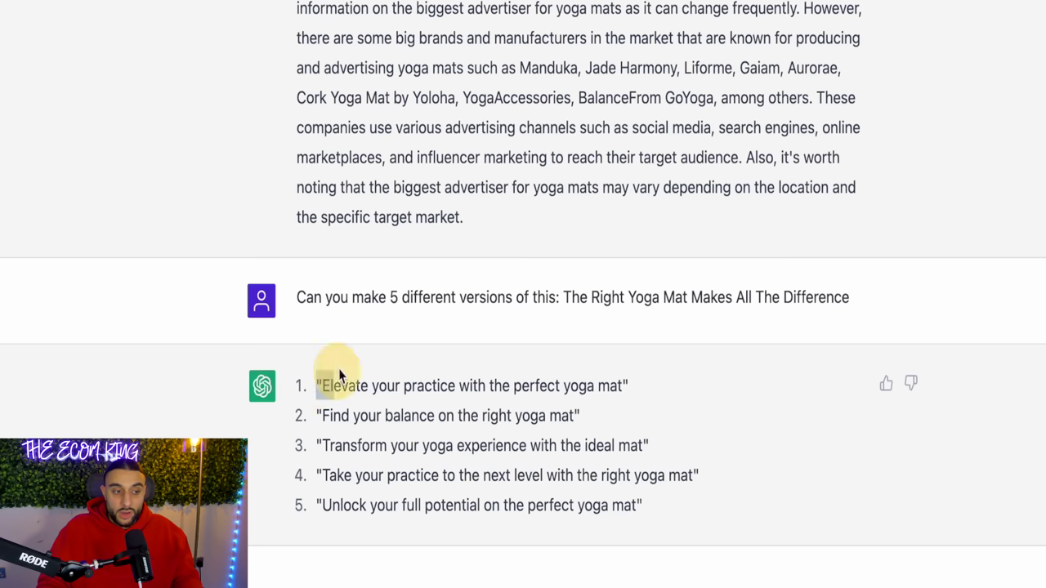
drag(327, 375, 743, 556)
click(664, 514)
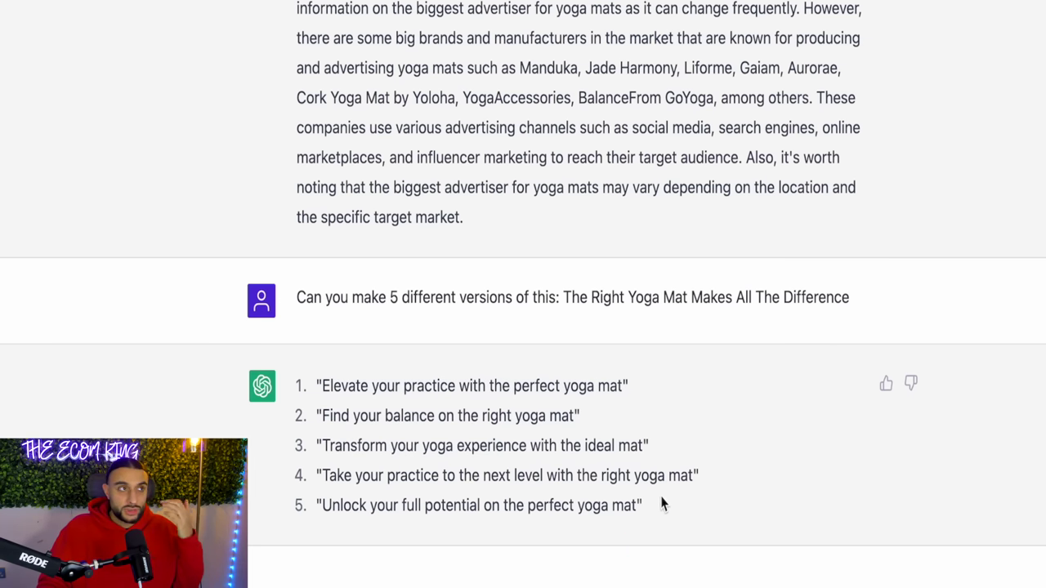
drag(641, 513, 297, 385)
click(327, 437)
- Ask ChatGPT to make 5 better versions of the Manduka "Meet the #1 mat recommended by teachers worldwide" ad text and go through them
key(super+v)
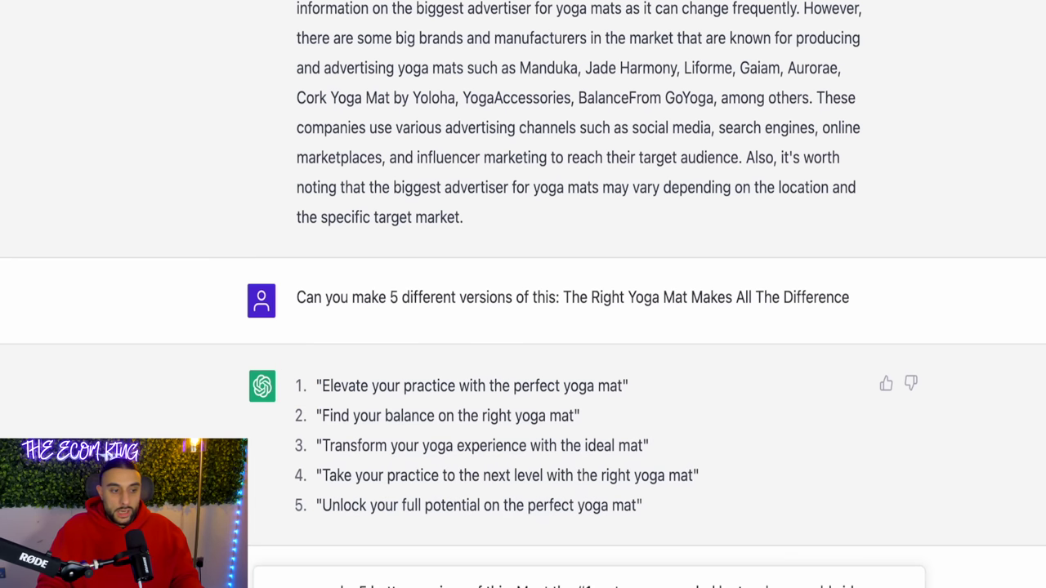
key(Return)
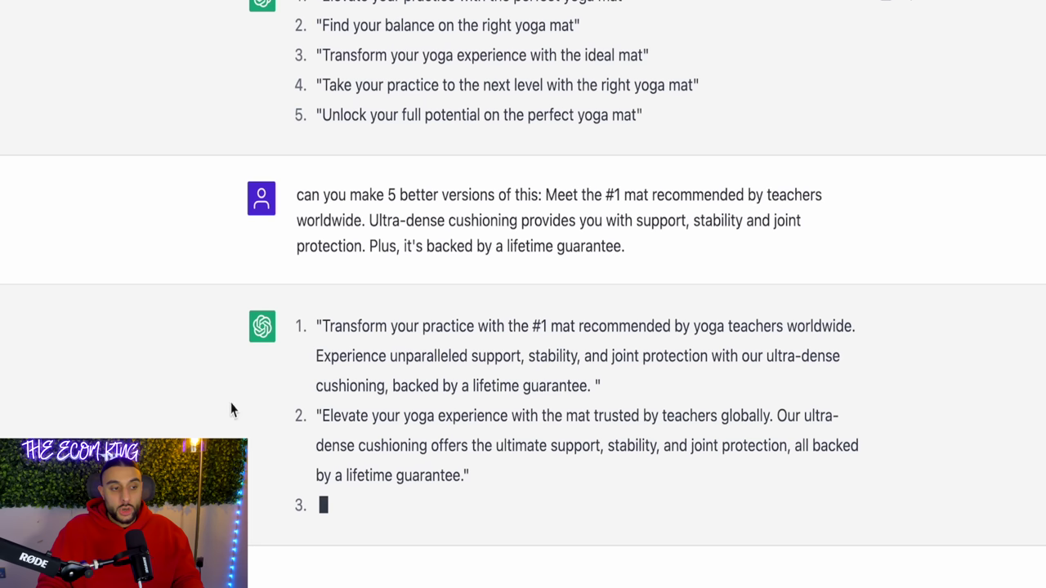
drag(312, 333, 494, 490)
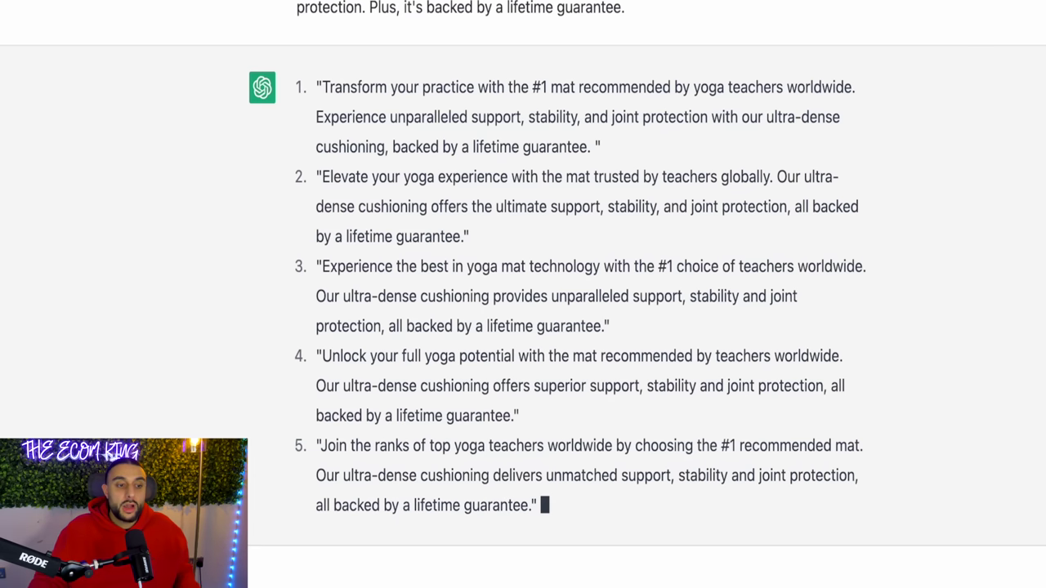
- Ask ChatGPT "give me all the benefits of cork yoga mats in bullet points"
key(Return)
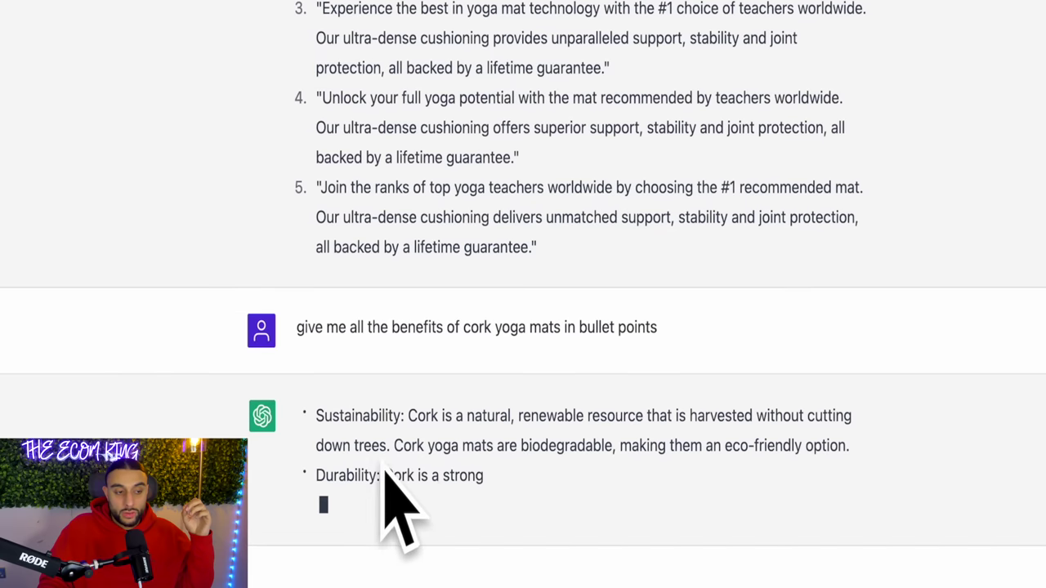
drag(316, 415, 586, 516)
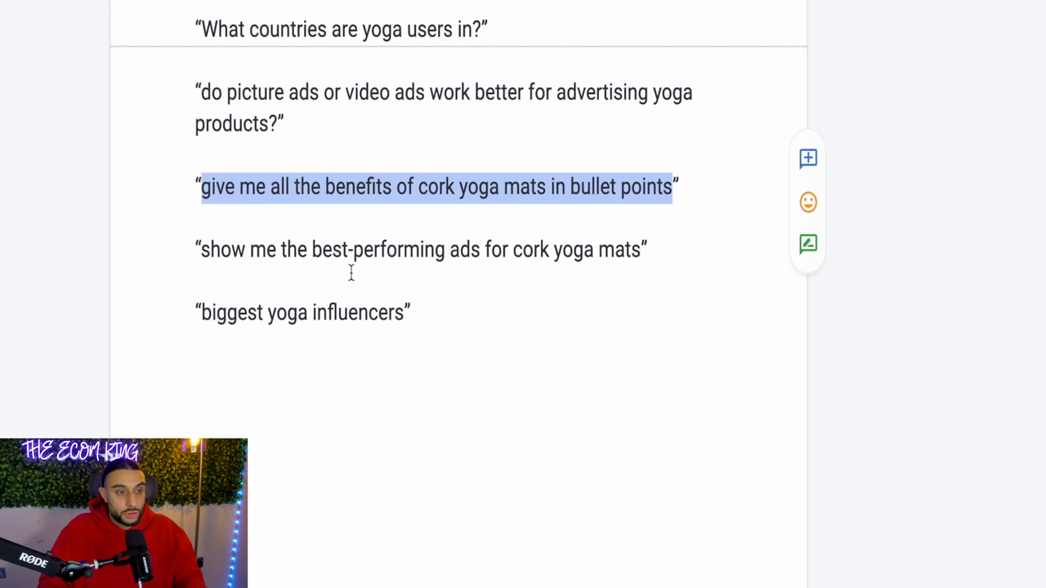
scroll(350, 273, down, 5)
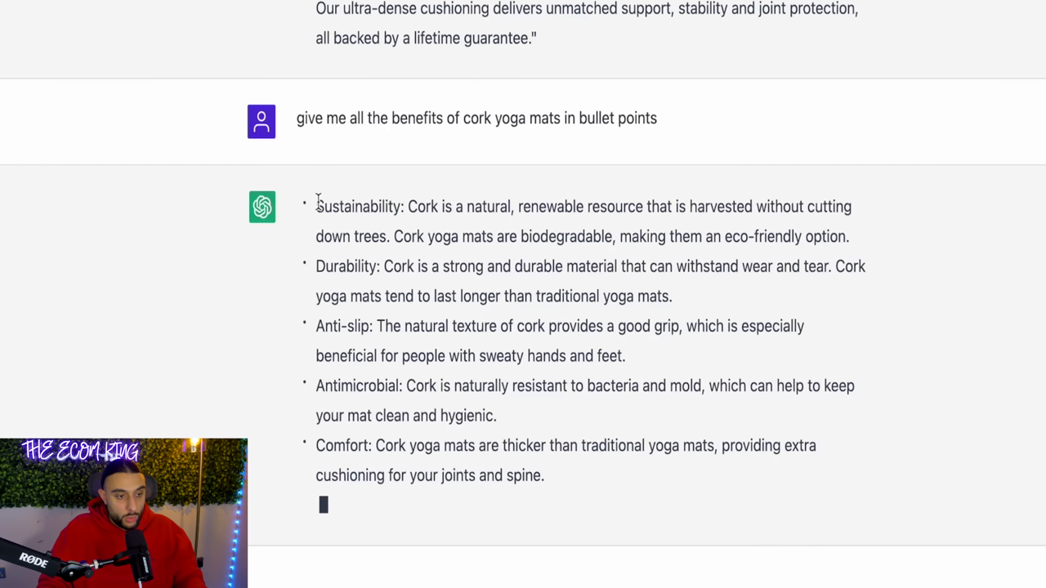
- Copy the cork mat bullets from Sustainability to Comfort into the Google Docs prompt document, under "Benefits:" below the ad text
drag(318, 200, 584, 467)
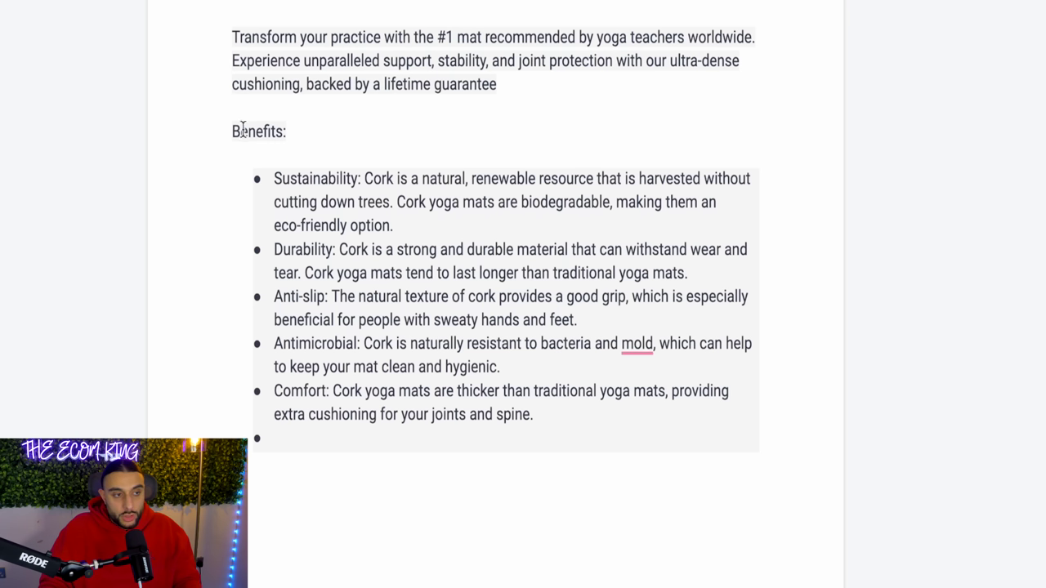
click(346, 140)
click(349, 131)
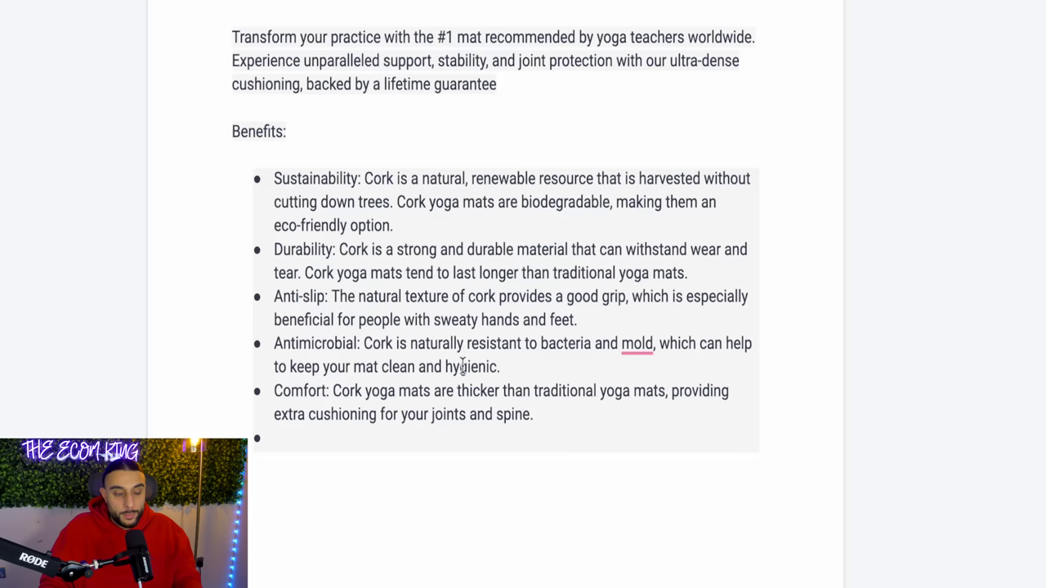
- Review the drafted ad in the document, from the "Transform your practice" paragraph through the benefits list
drag(235, 29, 579, 201)
click(623, 343)
drag(535, 415, 506, 53)
click(232, 53)
click(506, 53)
drag(224, 131, 444, 441)
click(449, 425)
- Copy the ChatGPT headline "Elevate your practice with the perfect yoga mat" above the ad text in the document and review the assembled ad
scroll(336, 169, up, 3)
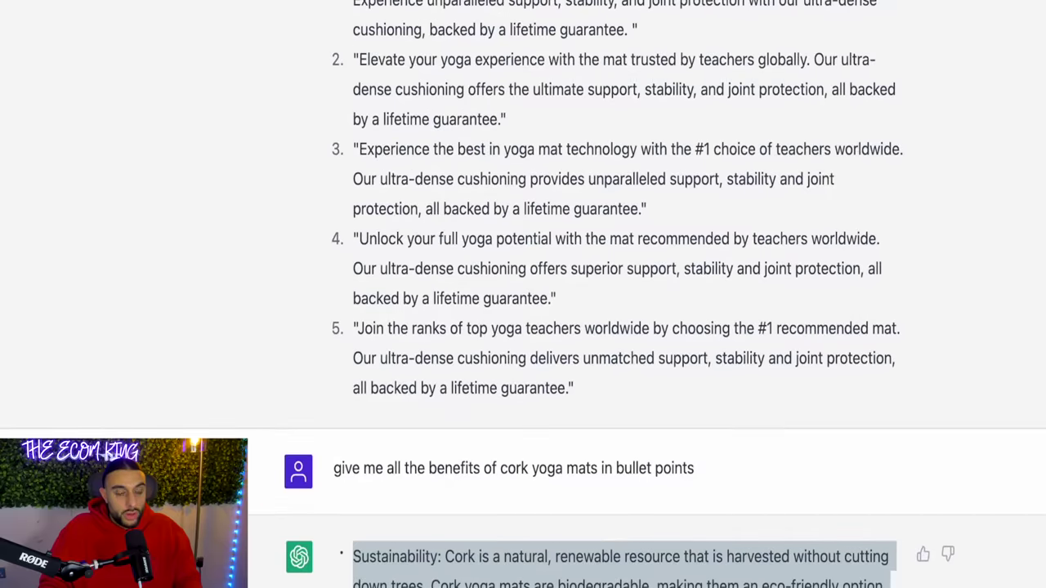
scroll(525, 319, up, 1)
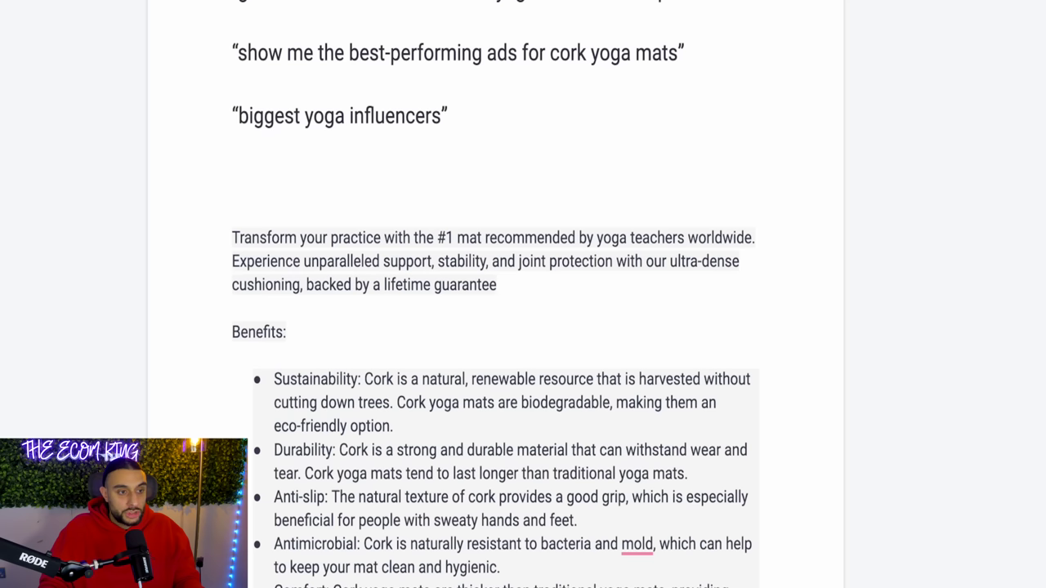
click(287, 196)
text("Elevate your practice with the perfect yoga mat")
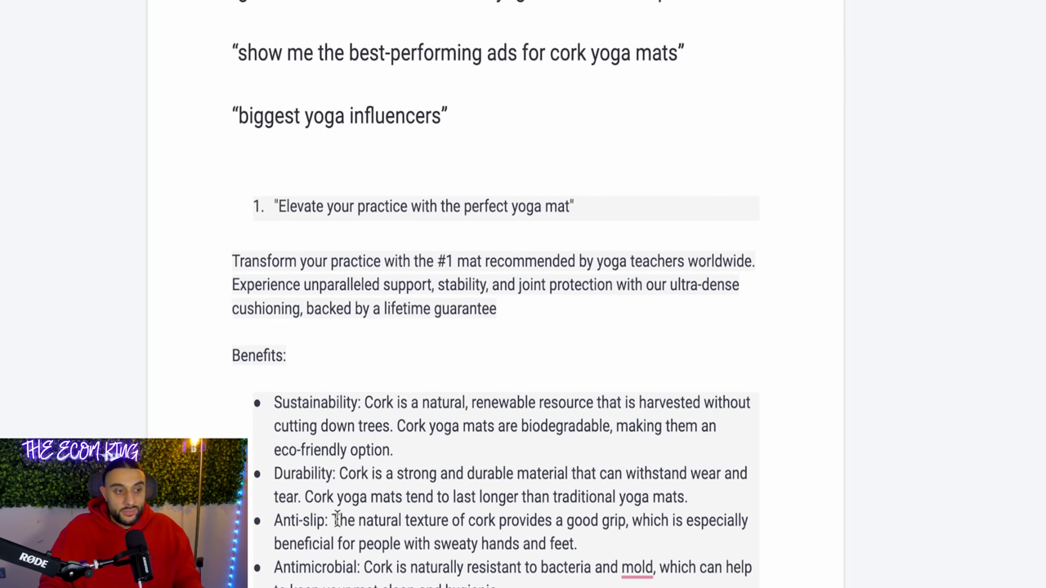
drag(233, 223, 491, 585)
click(233, 223)
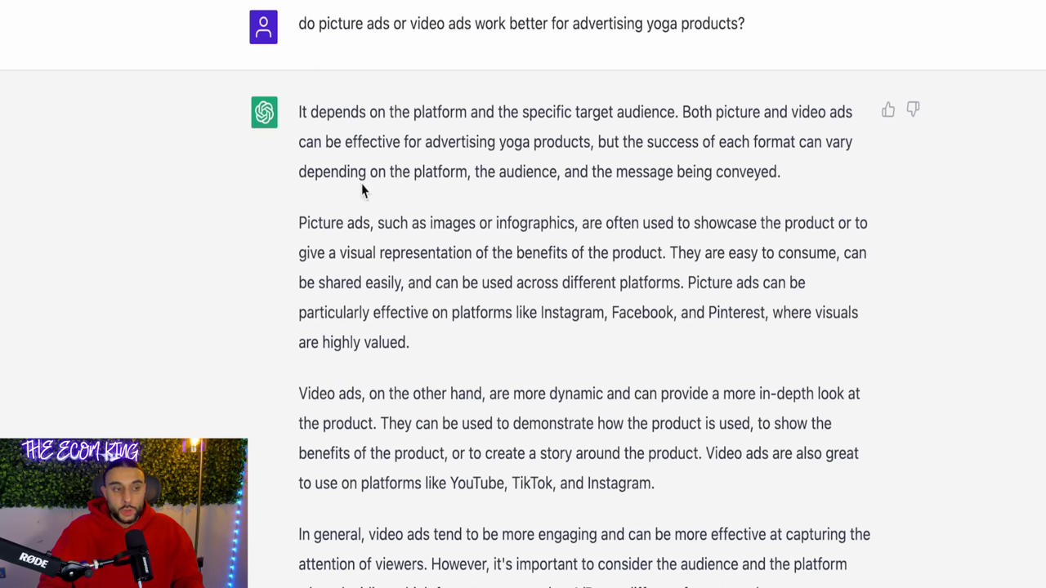
- Examine ChatGPT's answer on whether picture ads or video ads work better for advertising yoga products
drag(297, 226, 462, 229)
click(466, 233)
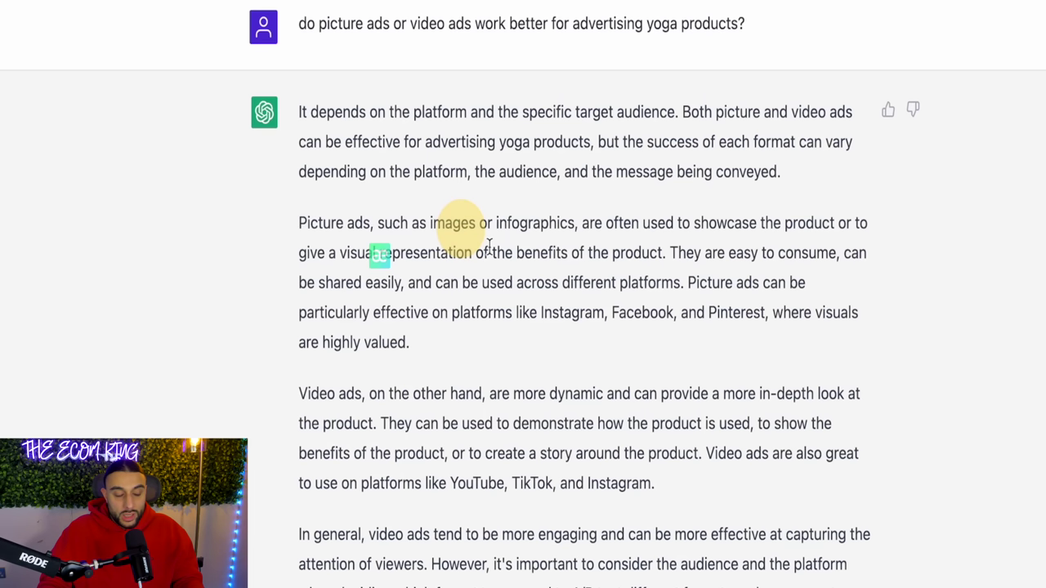
drag(431, 344, 434, 273)
click(434, 273)
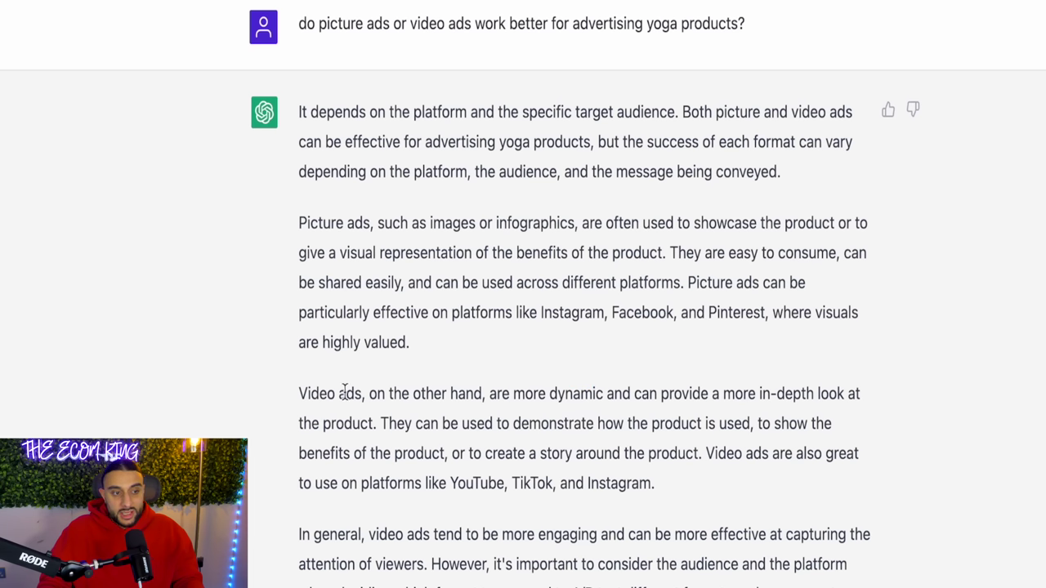
drag(538, 394, 761, 416)
click(761, 415)
click(493, 418)
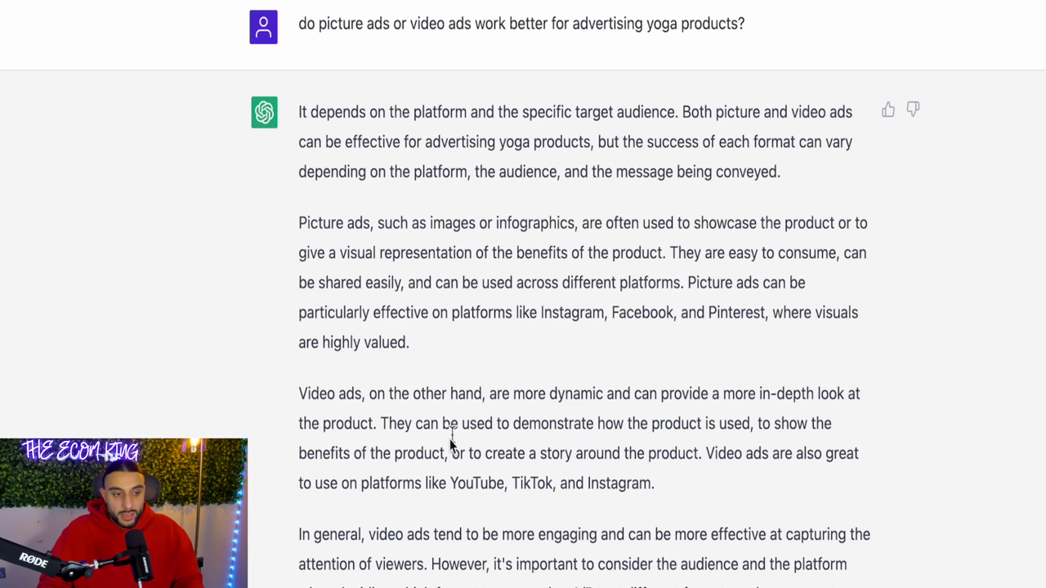
drag(399, 397, 530, 443)
click(529, 443)
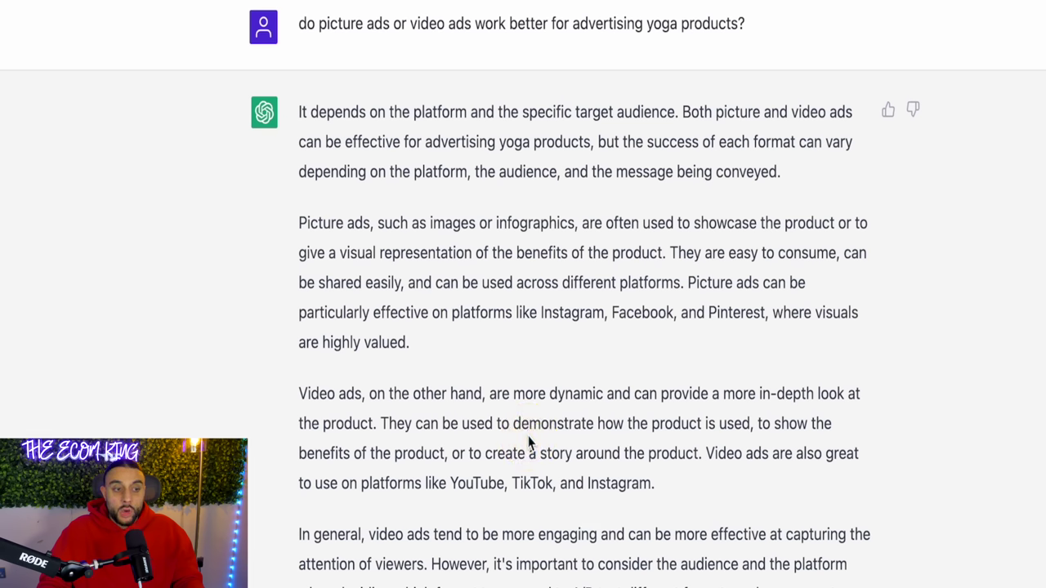